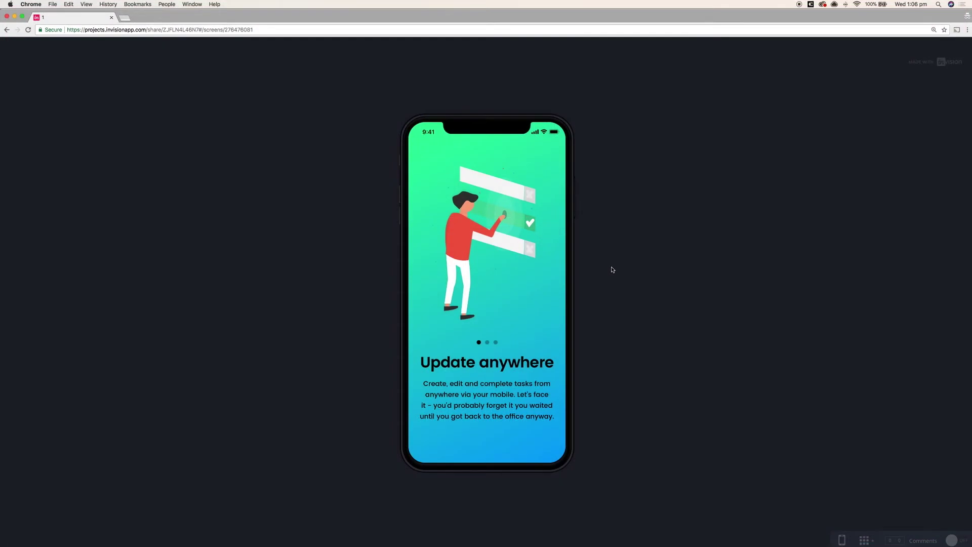
# Step: Page forward and back through the prototype's three onboarding screens to examine the finished design
pyautogui.click(549, 291)
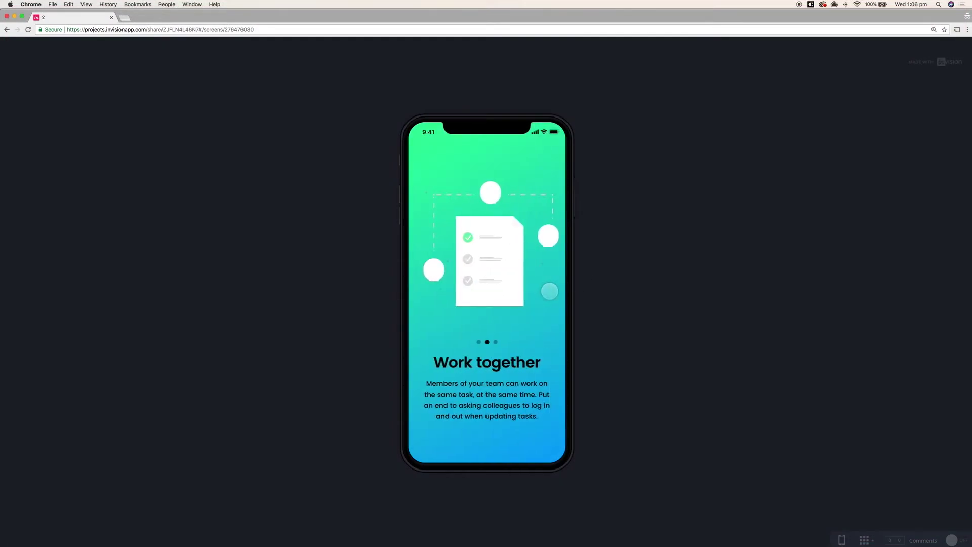
pyautogui.click(550, 291)
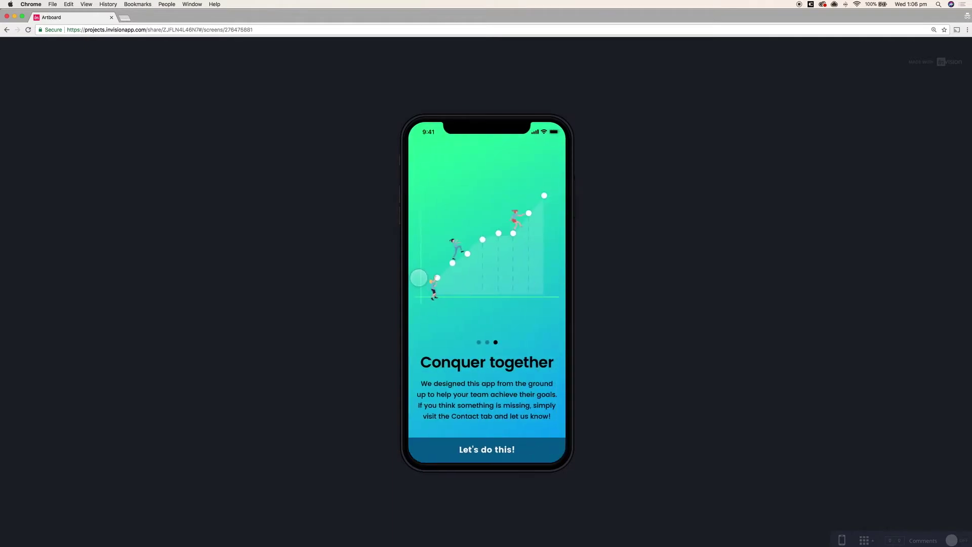
pyautogui.click(418, 278)
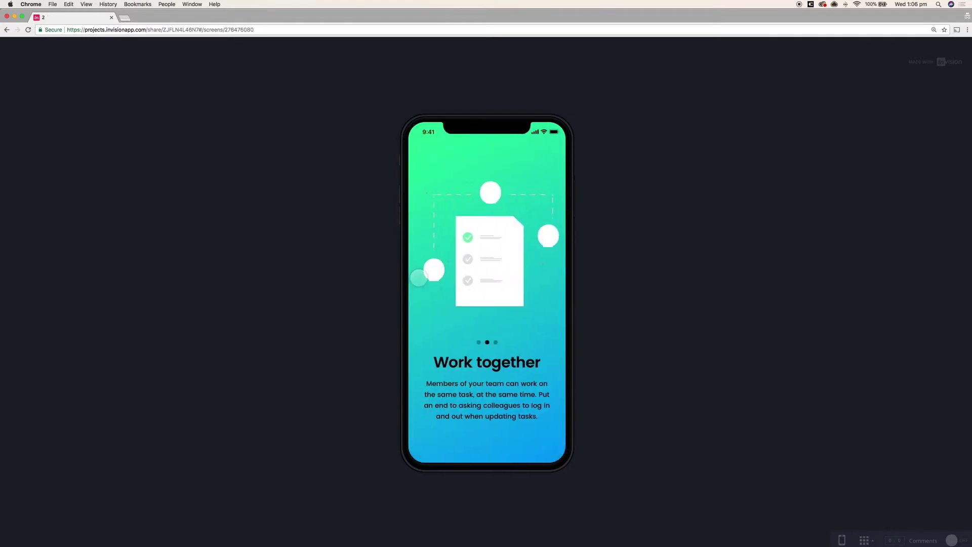
pyautogui.click(418, 277)
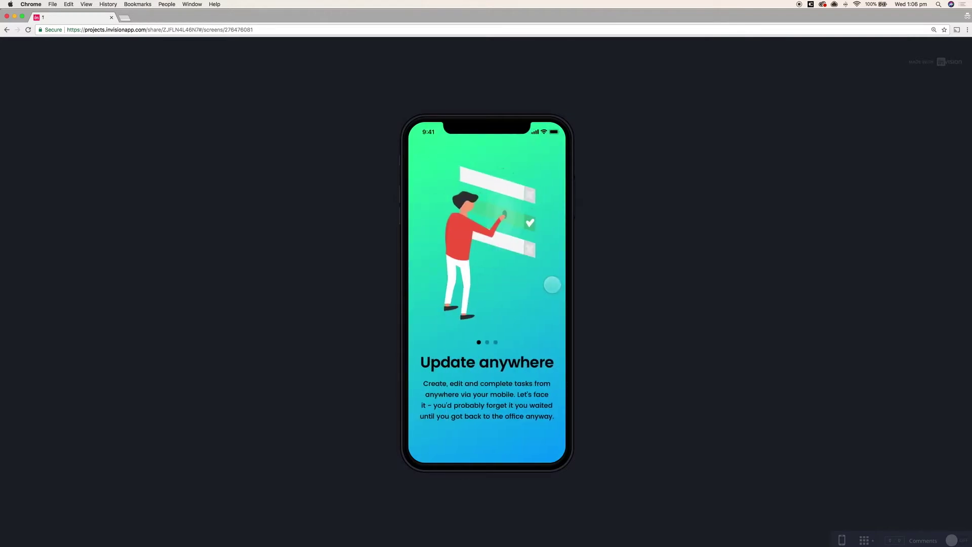
pyautogui.click(552, 284)
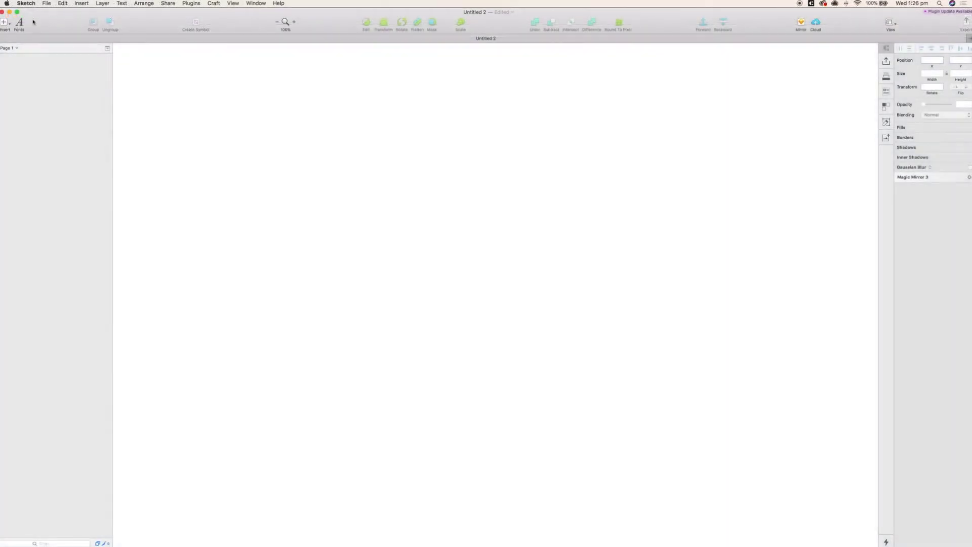
# Step: Add an artboard using the iPhone X preset size
pyautogui.click(5, 23)
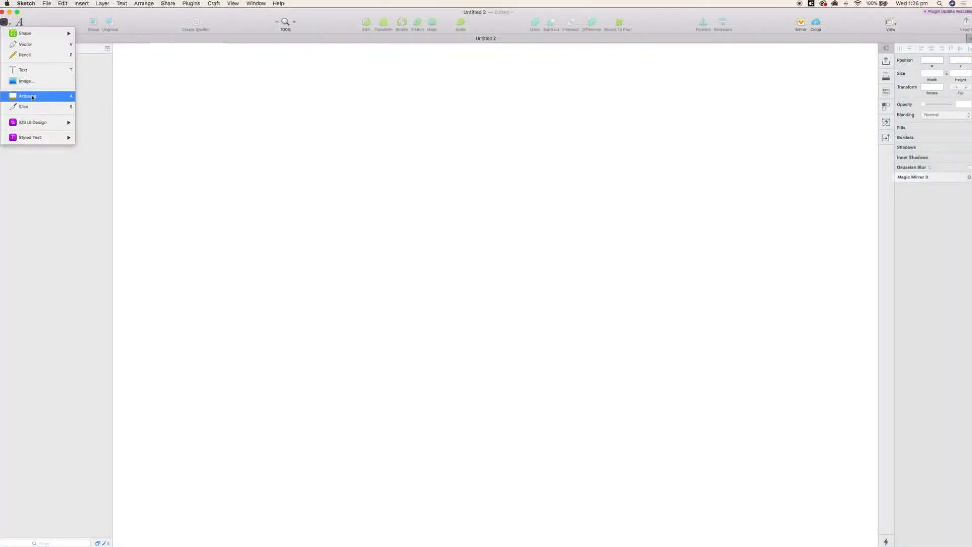
pyautogui.click(32, 97)
pyautogui.click(921, 107)
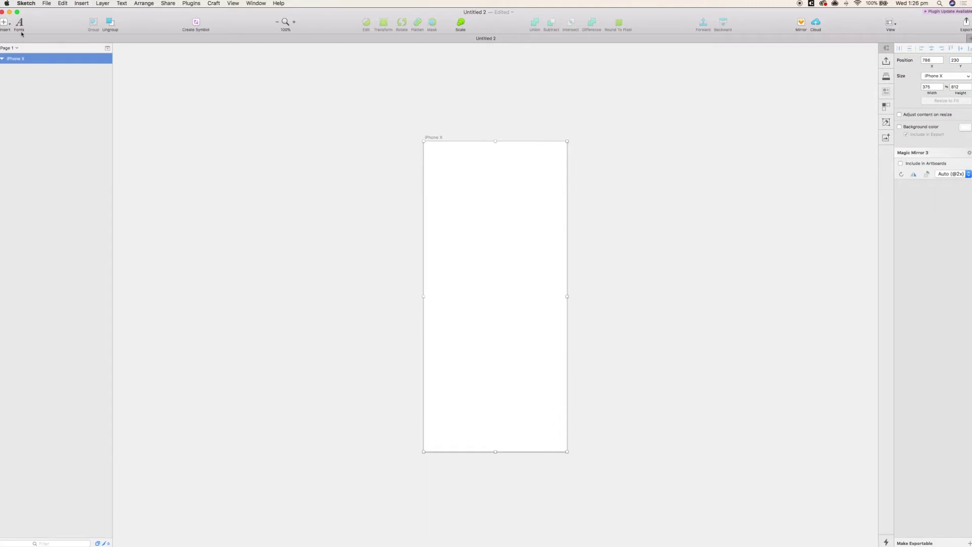
# Step: Draw a 375 × 812 rectangle covering the whole iPhone X artboard
pyautogui.click(4, 23)
pyautogui.moveTo(30, 33)
pyautogui.click(96, 53)
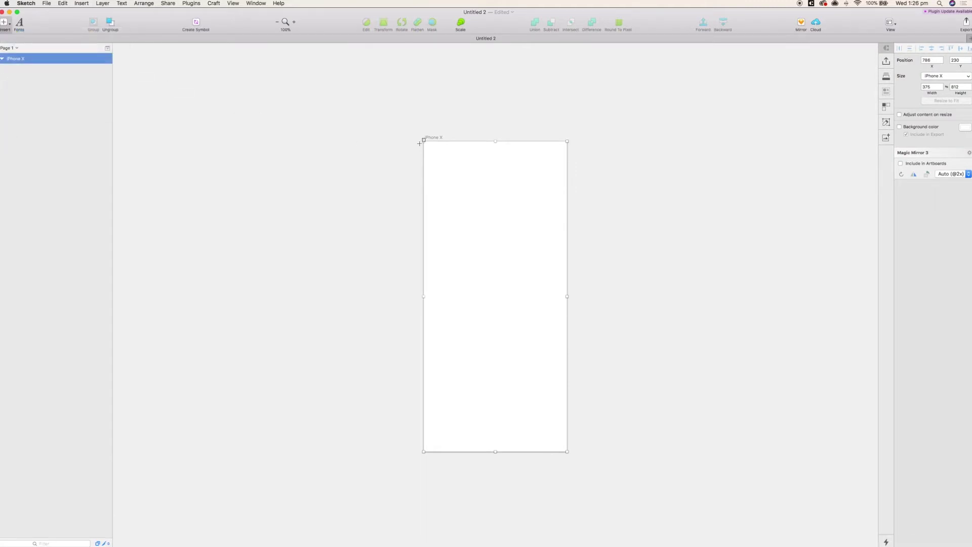
pyautogui.moveTo(423, 141); pyautogui.dragTo(567, 451)
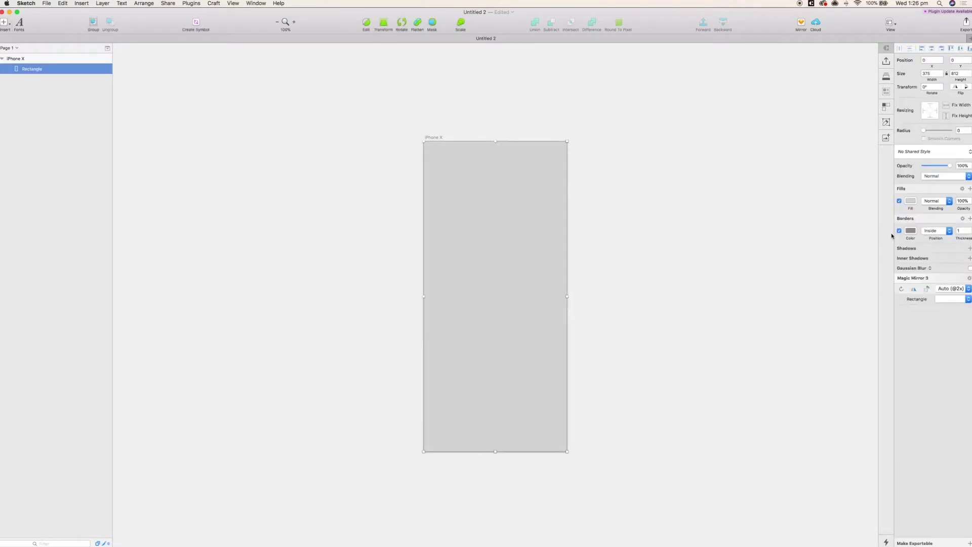
# Step: Fill the background rectangle with a linear gradient from 2AF598 at the upper end to 009EFD at the lower end
pyautogui.click(907, 202)
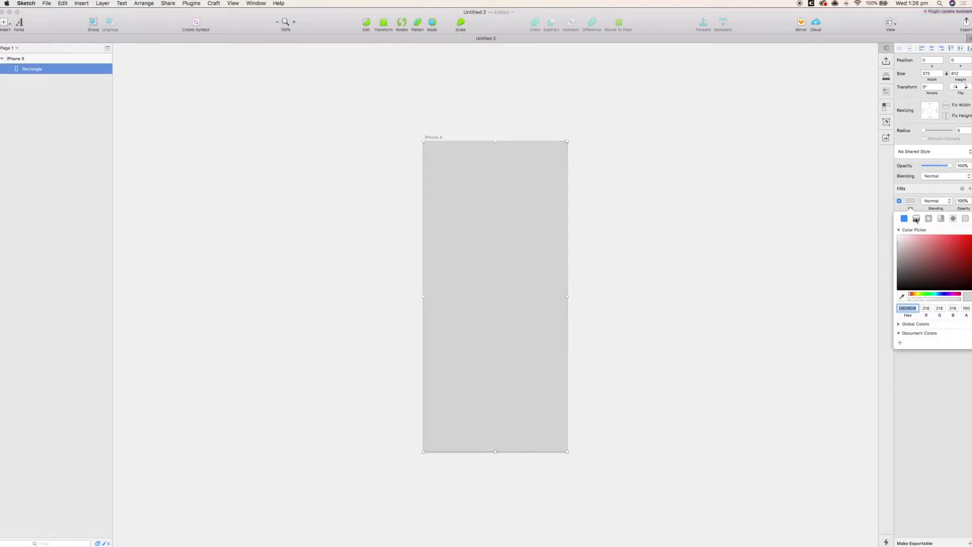
pyautogui.click(916, 219)
pyautogui.write('2AF598')
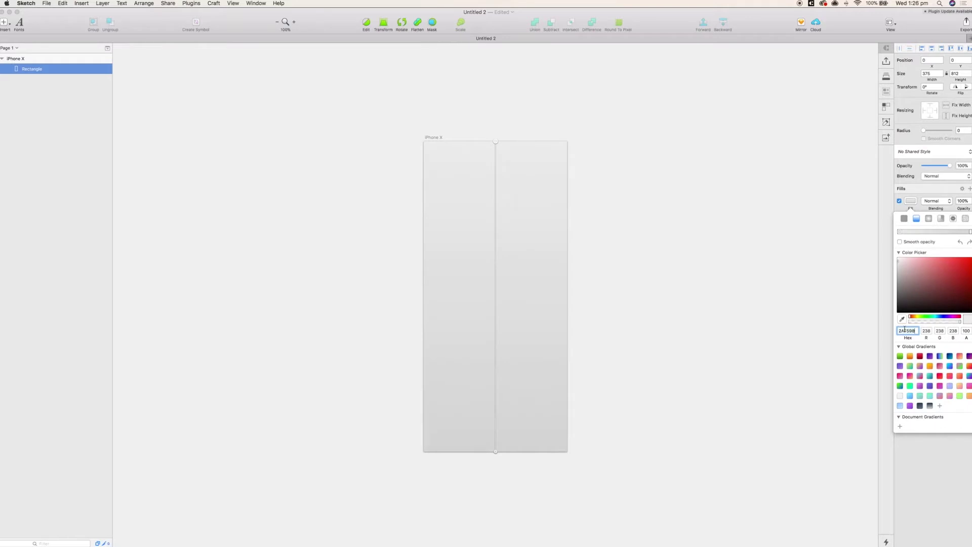
pyautogui.press('Return')
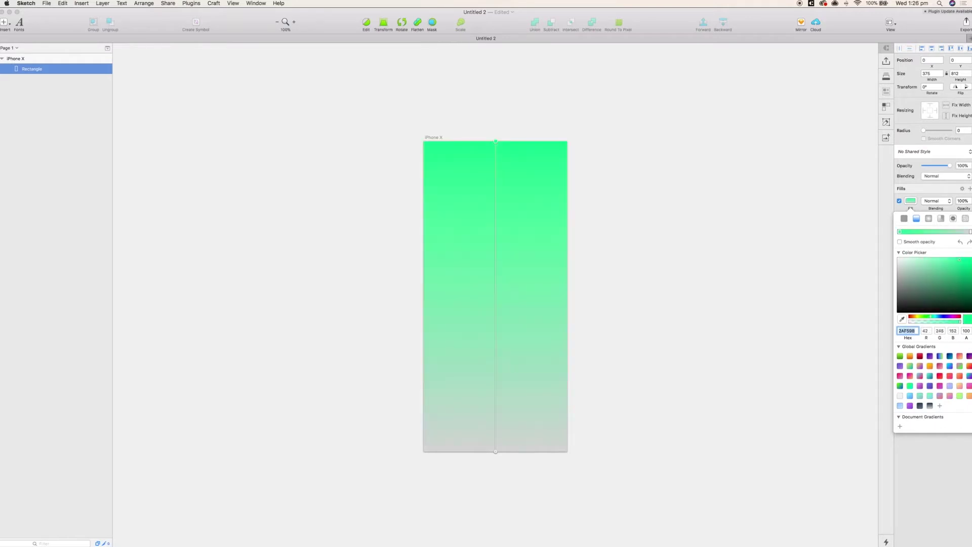
pyautogui.click(952, 238)
pyautogui.click(970, 232)
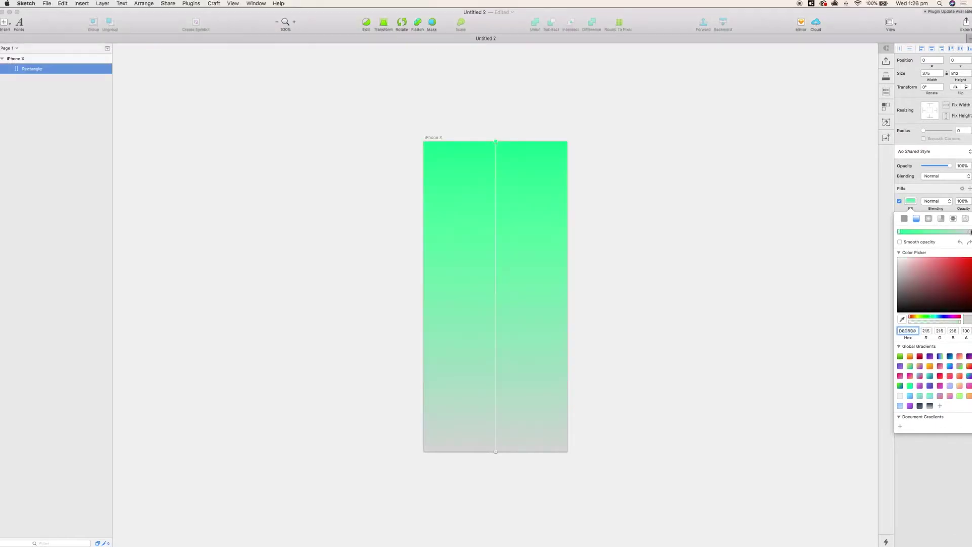
pyautogui.click(907, 330)
pyautogui.write('009EFD')
pyautogui.press('Return')
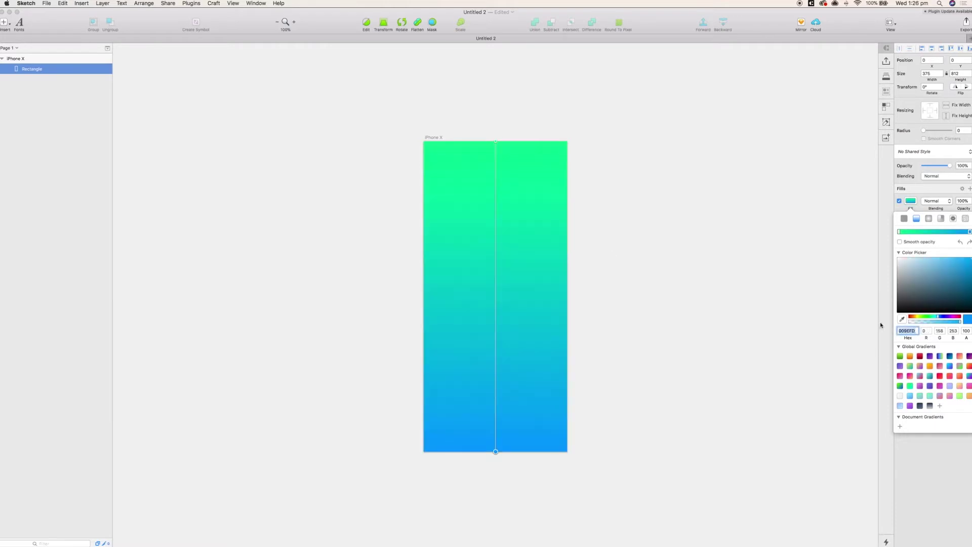
# Step: Run the gradient diagonally from the rectangle's upper-left corner to its lower-right corner and turn off the rectangle's border
pyautogui.moveTo(497, 146); pyautogui.dragTo(424, 142)
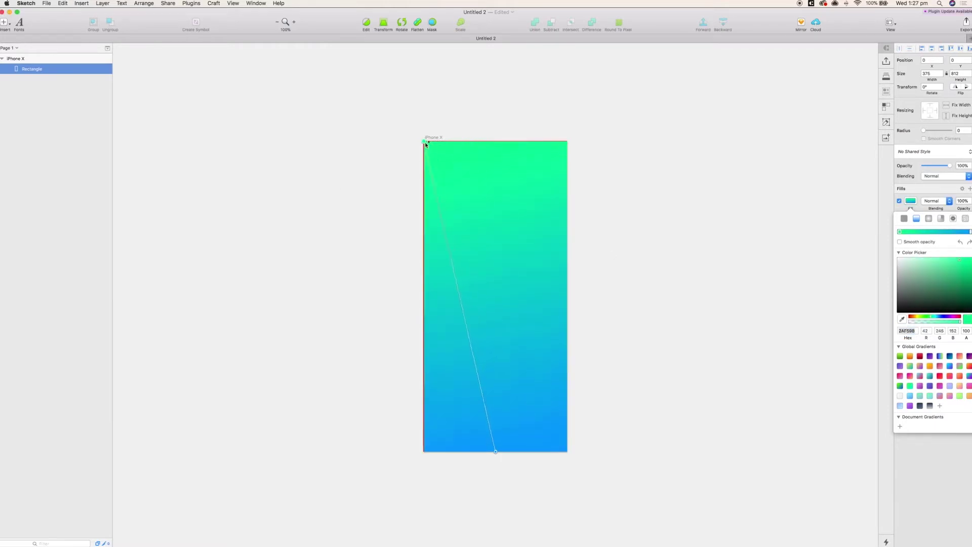
pyautogui.moveTo(496, 454); pyautogui.dragTo(567, 451)
pyautogui.click(650, 365)
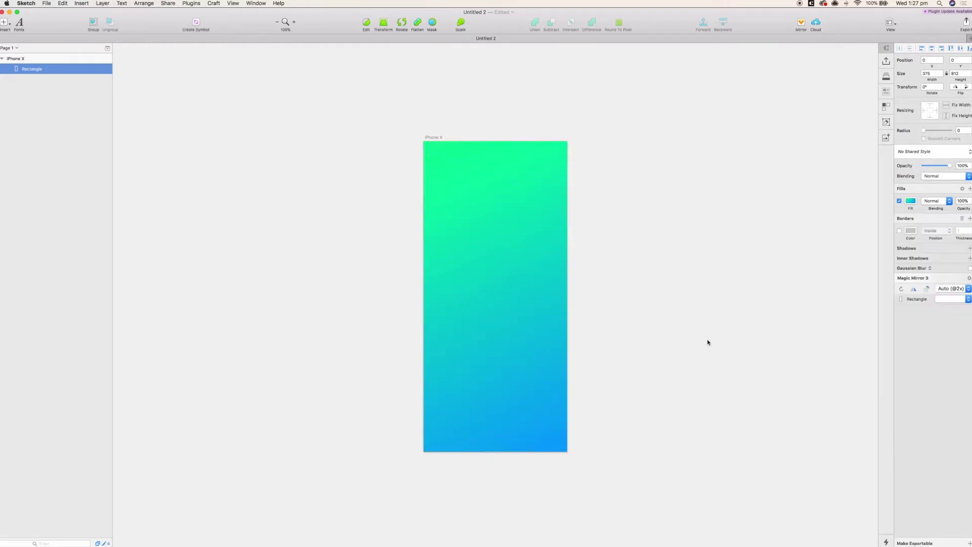
# Step: Insert the black iPhone X status bar symbol and align it with the upper edge of the artboard
pyautogui.hscroll(3, 682, 340)
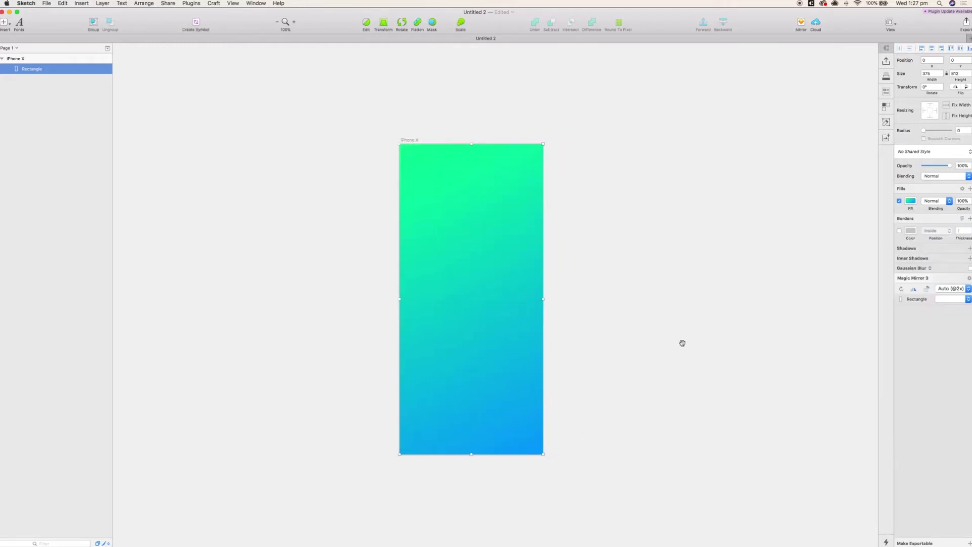
pyautogui.click(6, 25)
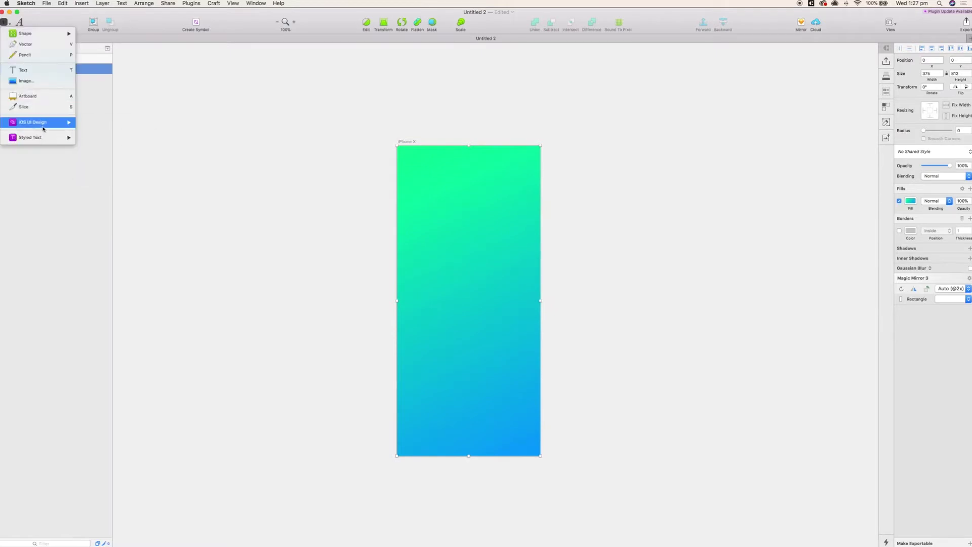
pyautogui.moveTo(43, 129)
pyautogui.moveTo(121, 219)
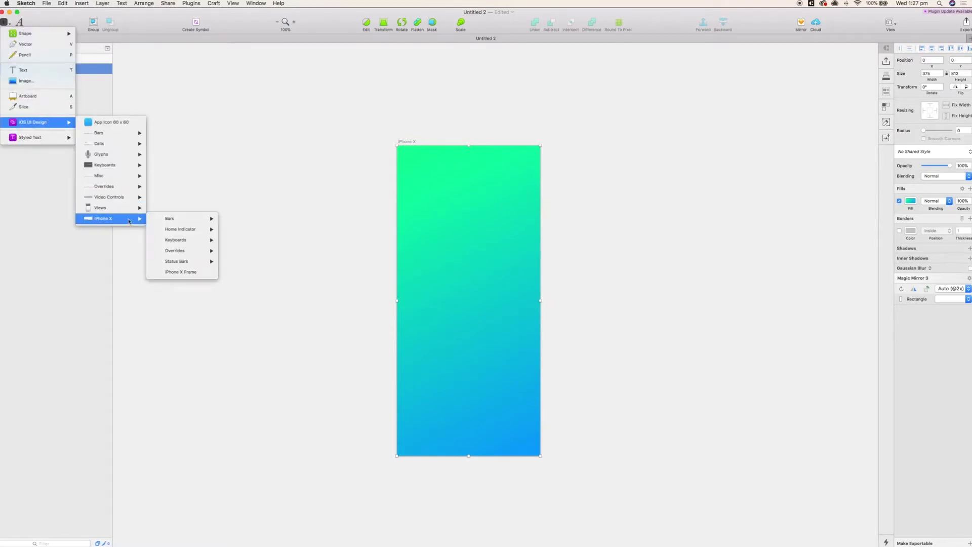
pyautogui.moveTo(162, 218)
pyautogui.moveTo(188, 260)
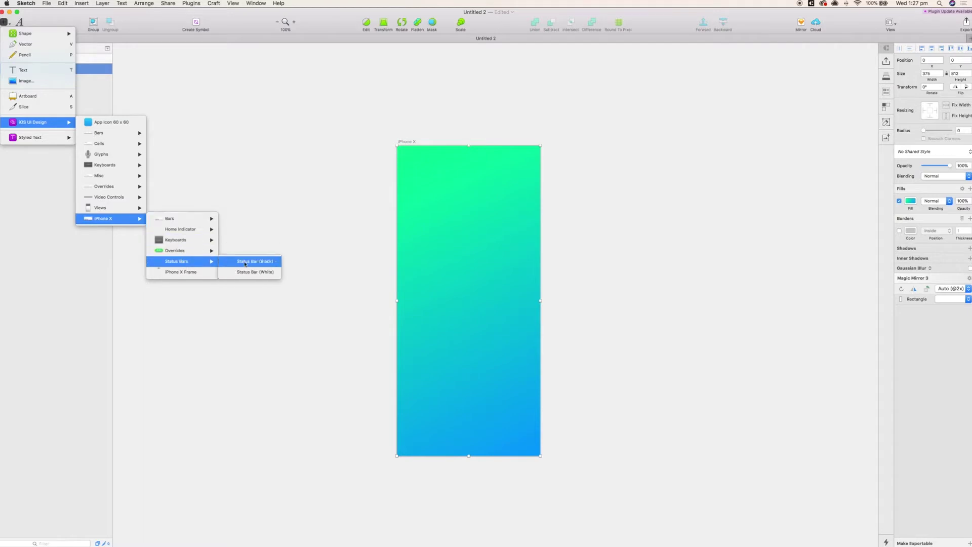
pyautogui.click(249, 262)
pyautogui.click(408, 187)
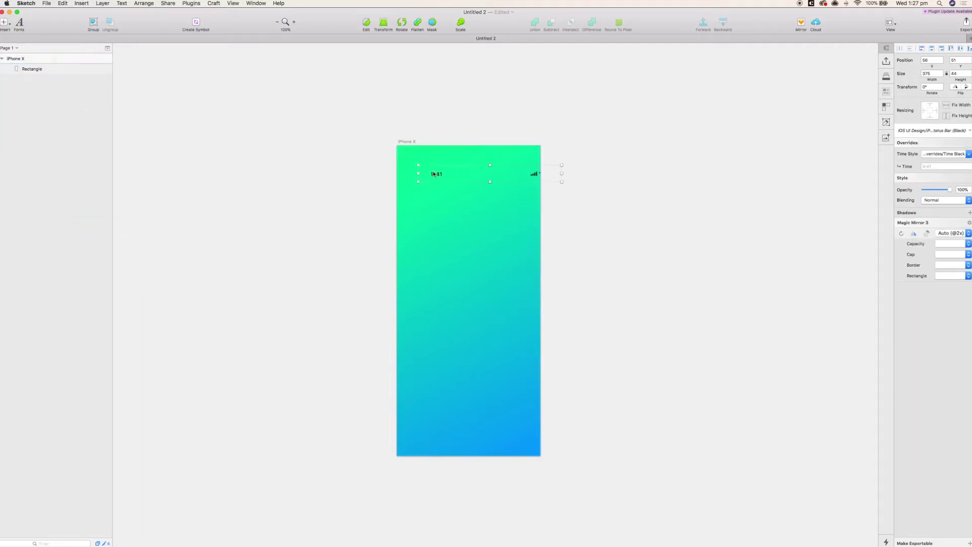
pyautogui.moveTo(416, 154); pyautogui.dragTo(412, 154)
pyautogui.click(421, 106)
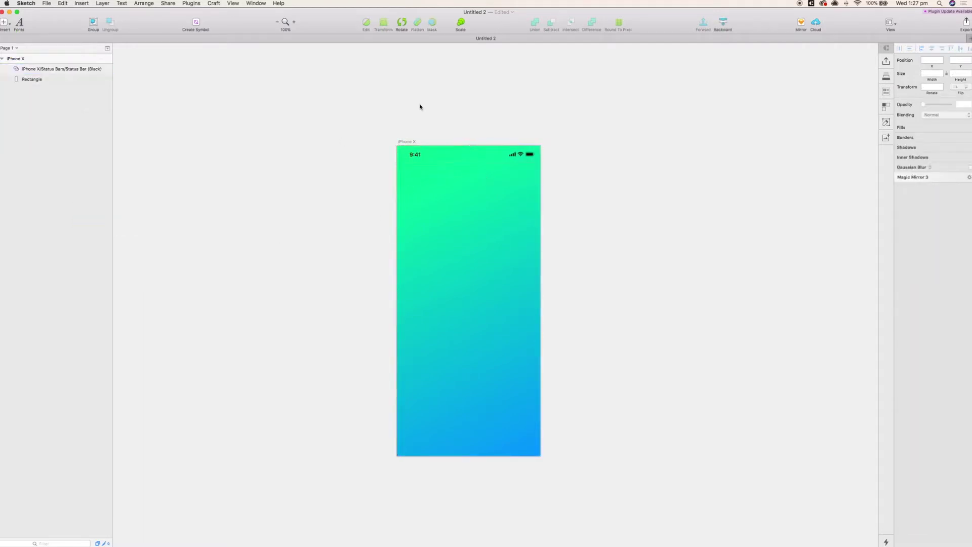
# Step: Paste the illustration of the man ticking a checklist into the upper half of the artboard
pyautogui.click(477, 235)
pyautogui.press('super+v')
pyautogui.press('super+v')
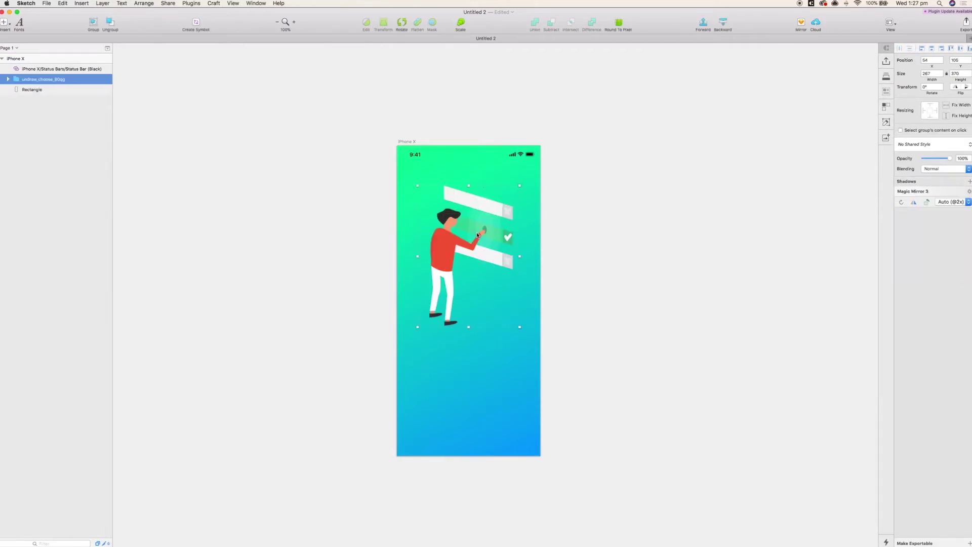
pyautogui.click(320, 86)
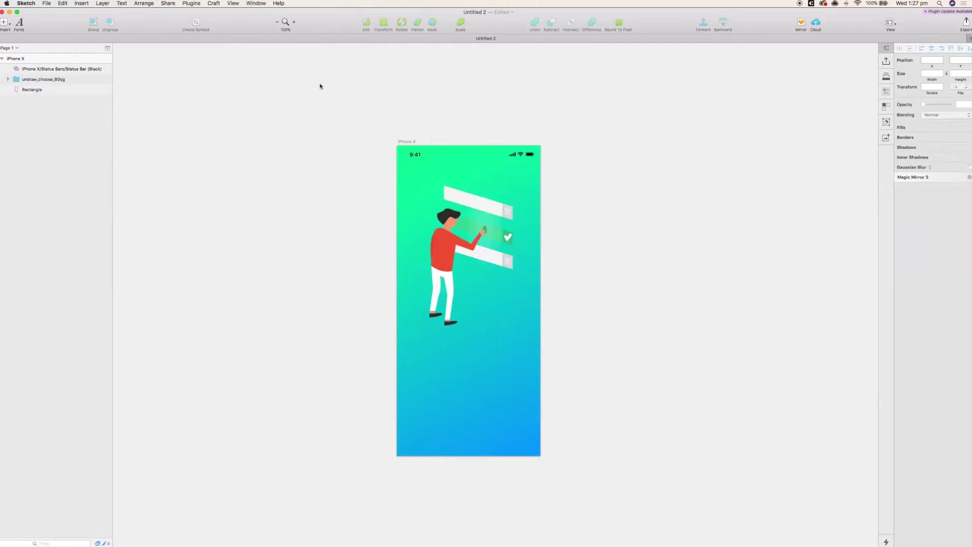
# Step: Draw a 10 × 10 circle below the illustration with the Oval tool
pyautogui.click(6, 24)
pyautogui.moveTo(30, 34)
pyautogui.click(95, 66)
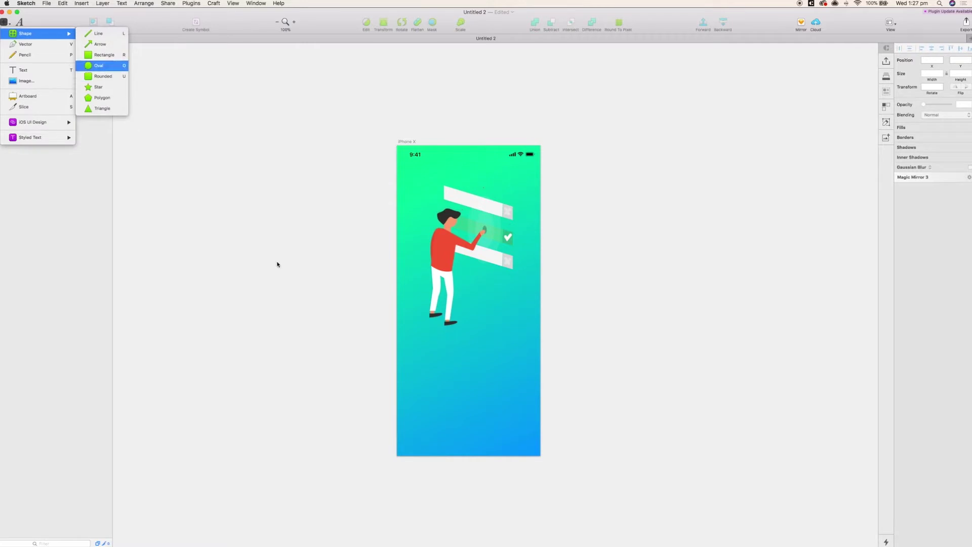
pyautogui.moveTo(433, 351)
pyautogui.mouseDown()
pyautogui.moveTo(458, 365)
pyautogui.moveTo(438, 357)
pyautogui.mouseUp()
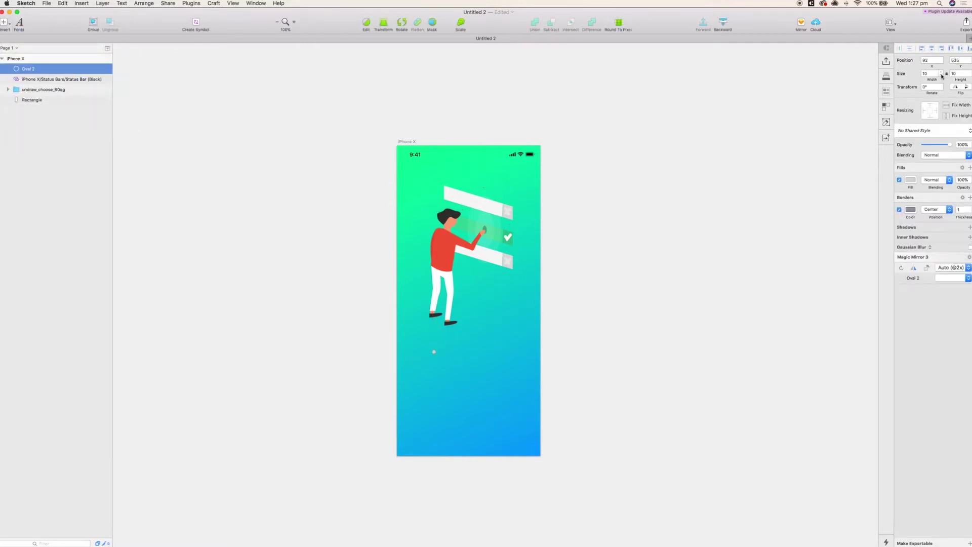
# Step: Remove the small circle's border and set its fill to 000000
pyautogui.click(899, 210)
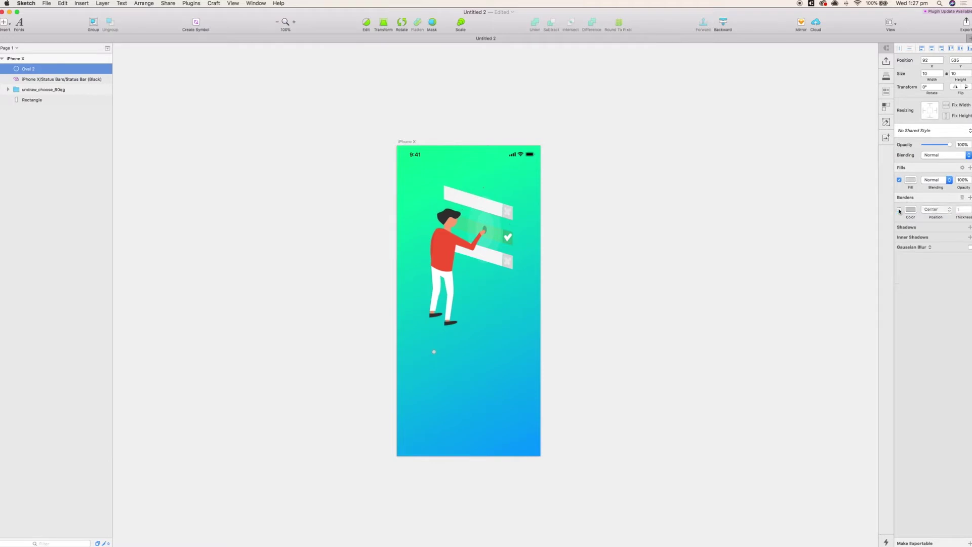
pyautogui.click(911, 181)
pyautogui.write('000000')
pyautogui.press('Return')
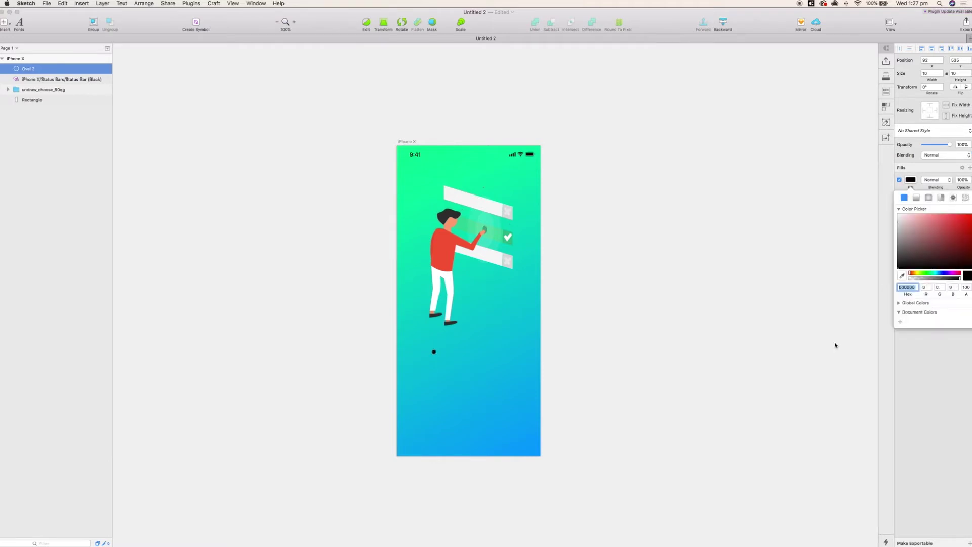
pyautogui.click(927, 360)
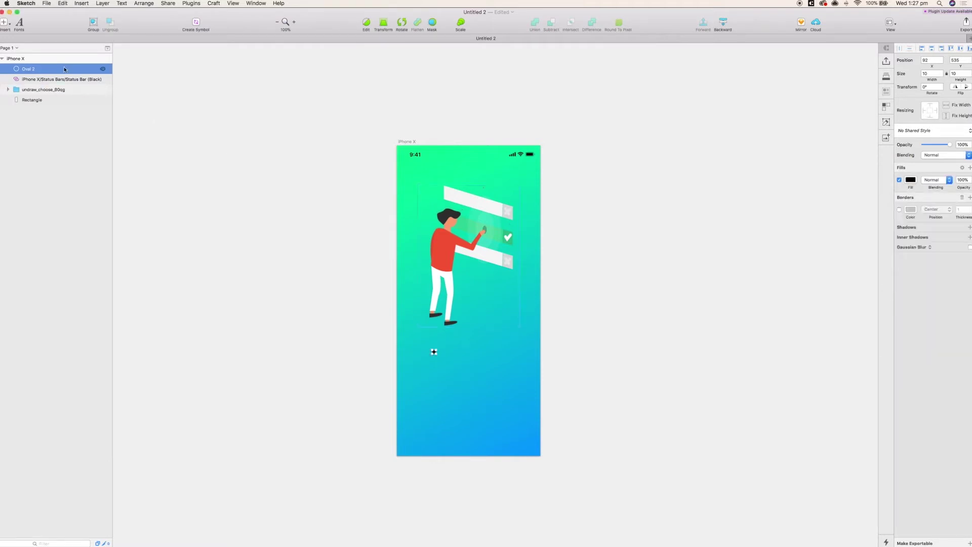
# Step: Duplicate the black circle twice, placing the copies at X 112 and 132, and group the three dots
pyautogui.press('super+d')
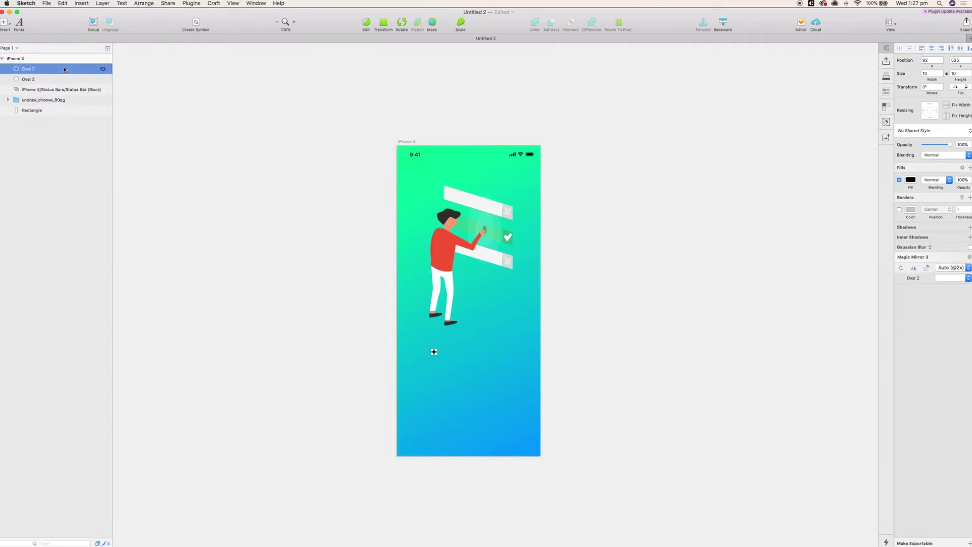
pyautogui.press('super+d')
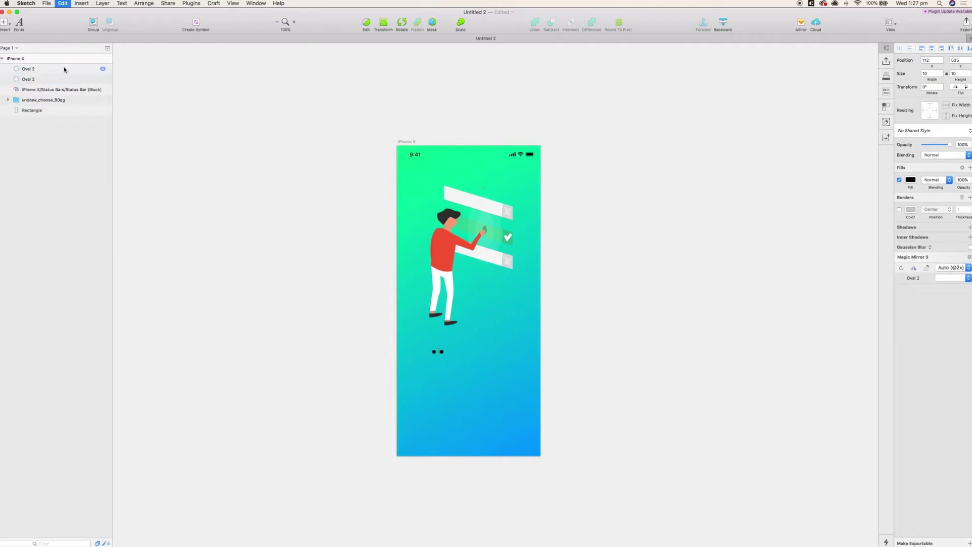
pyautogui.keyDown('shift'); pyautogui.click(60, 89); pyautogui.keyUp('shift')
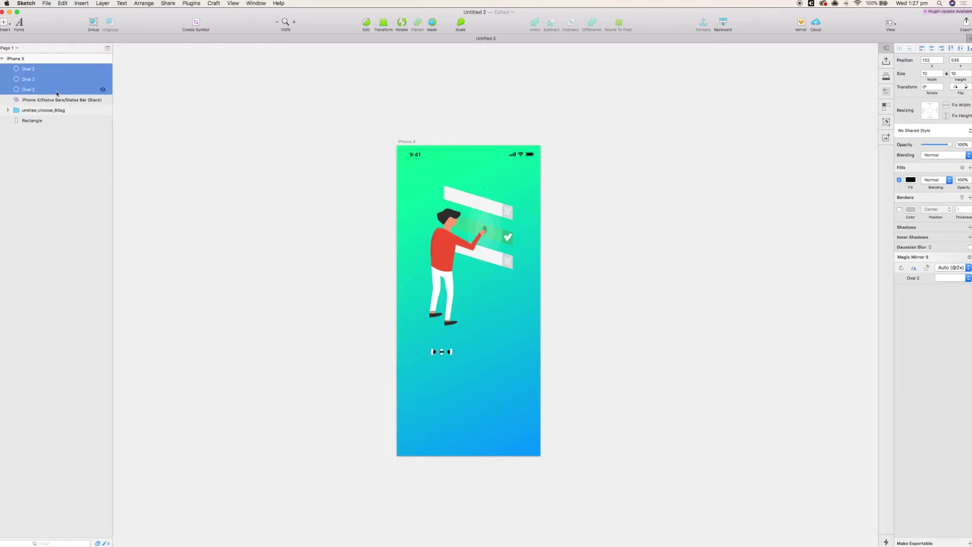
pyautogui.press('super+g')
# Step: Centre the dot group horizontally on the artboard and move it up to Y 520
pyautogui.click(144, 3)
pyautogui.moveTo(167, 74)
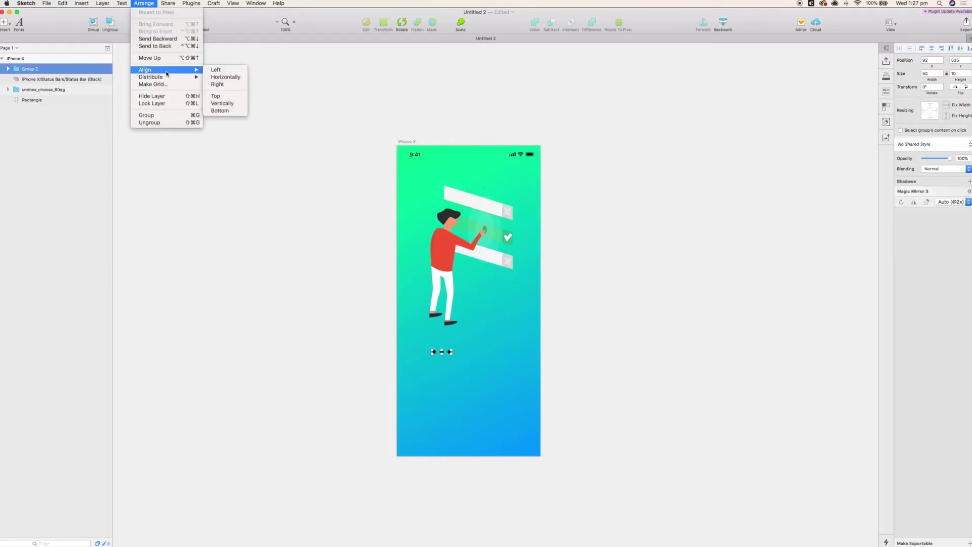
pyautogui.click(217, 77)
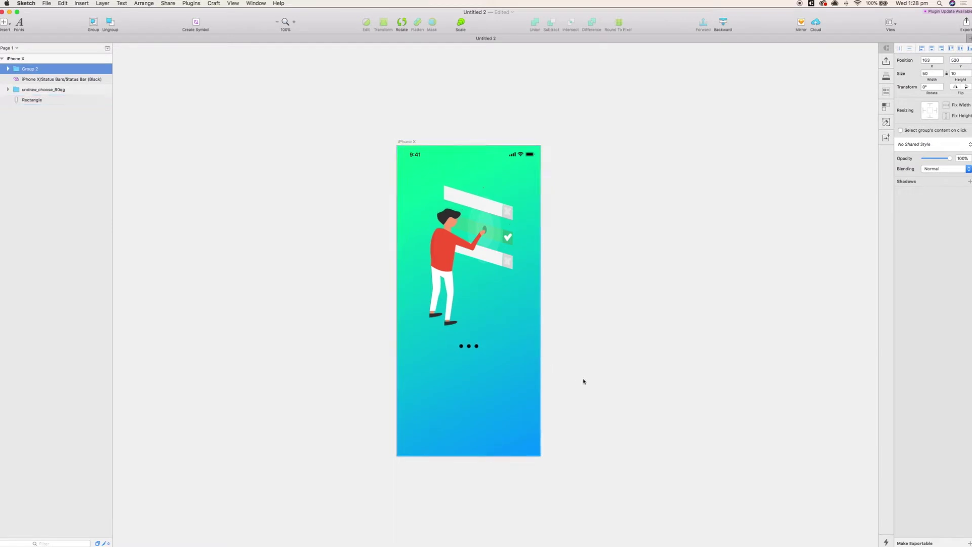
# Step: Insert a text layer just below the three dots with the Text tool
pyautogui.scroll(-3, 582, 375)
pyautogui.click(4, 22)
pyautogui.click(40, 70)
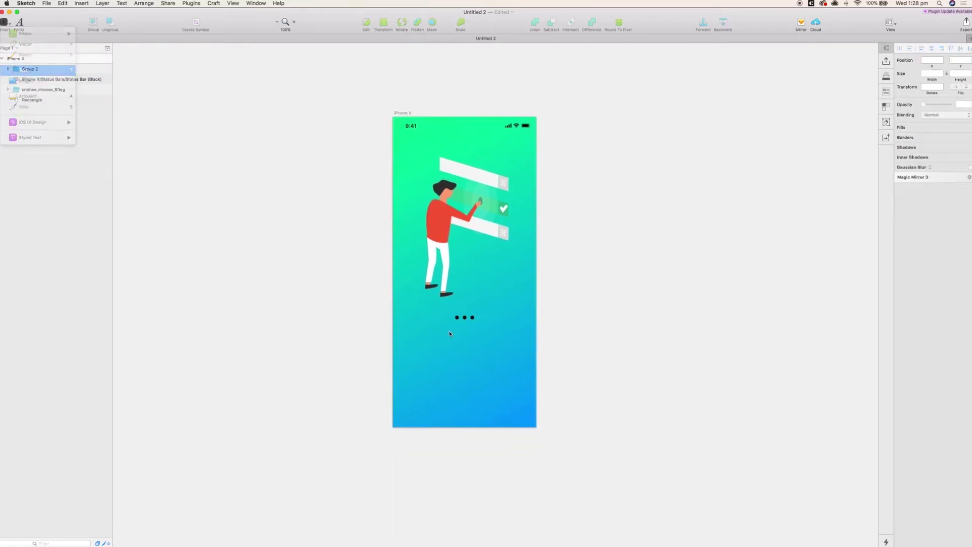
pyautogui.click(415, 334)
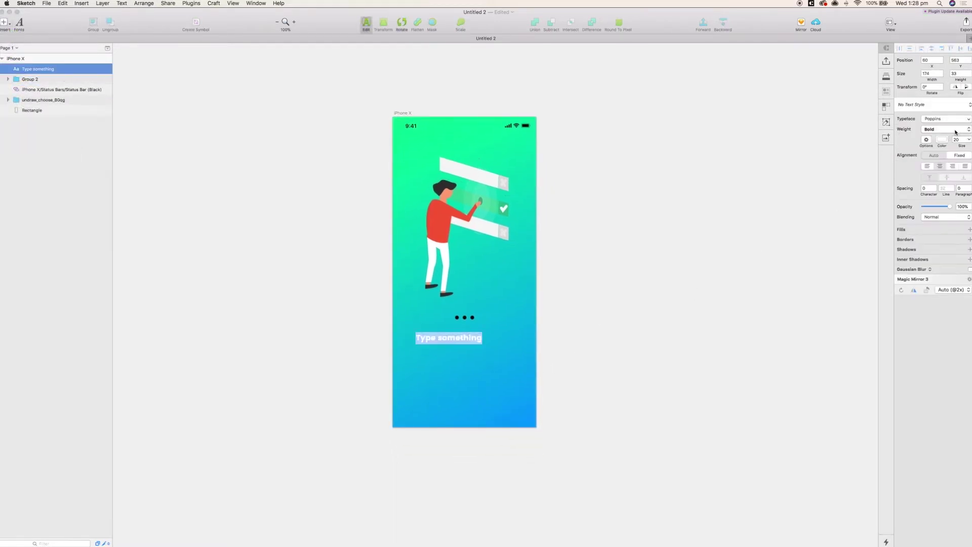
# Step: Set the new Poppins text's weight to SemiBold and its size to 36
pyautogui.click(948, 132)
pyautogui.click(949, 142)
pyautogui.click(959, 140)
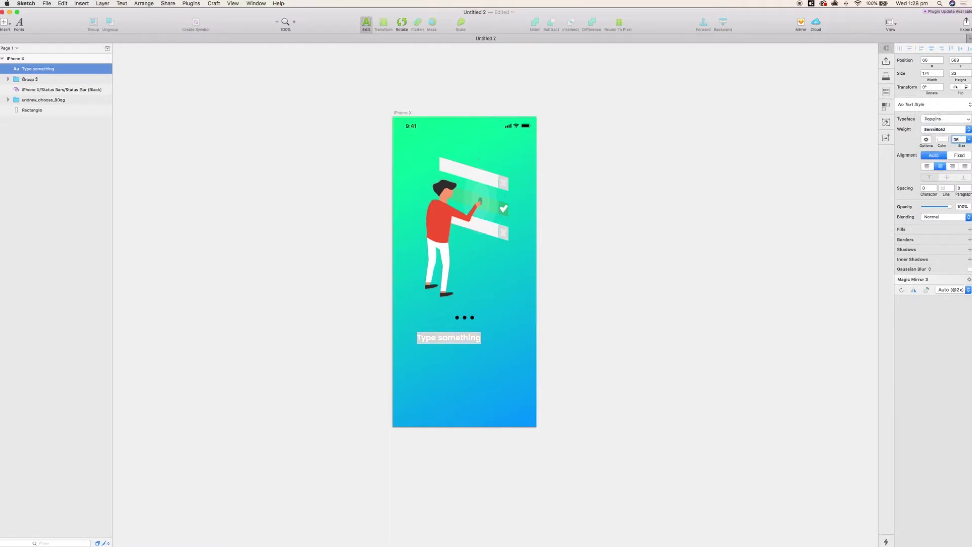
pyautogui.write('36')
pyautogui.press('Return')
# Step: Set the text colour to 000000 and the character spacing to -1
pyautogui.click(941, 141)
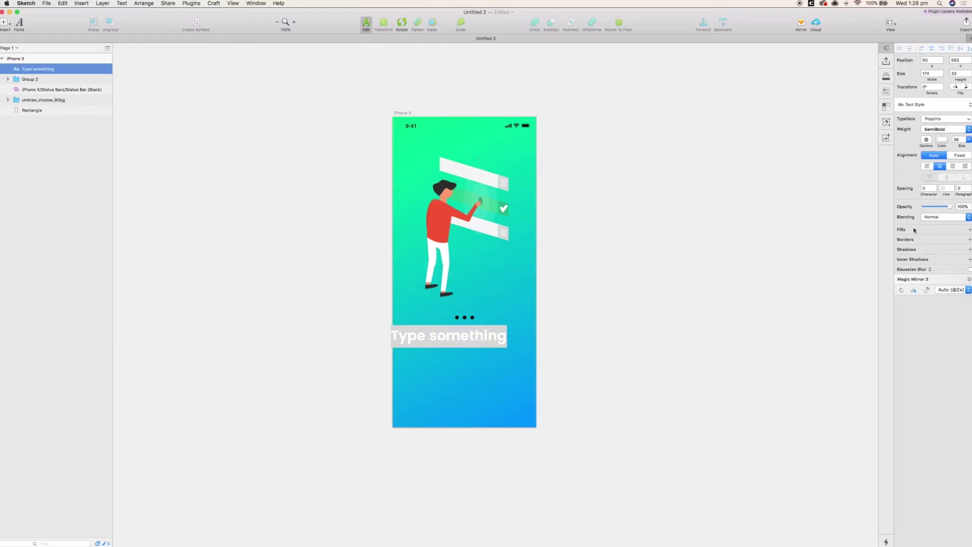
pyautogui.moveTo(920, 214); pyautogui.dragTo(816, 245)
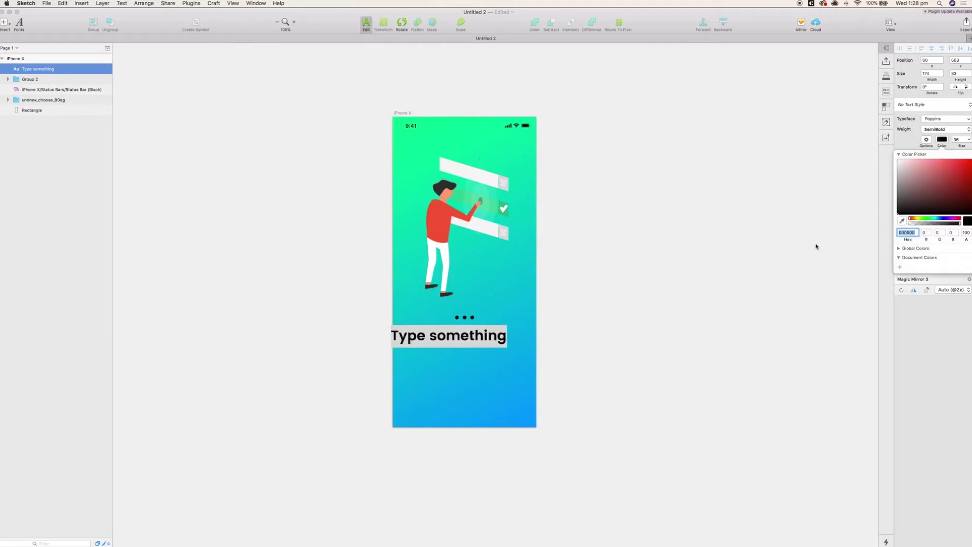
pyautogui.click(957, 371)
pyautogui.click(927, 189)
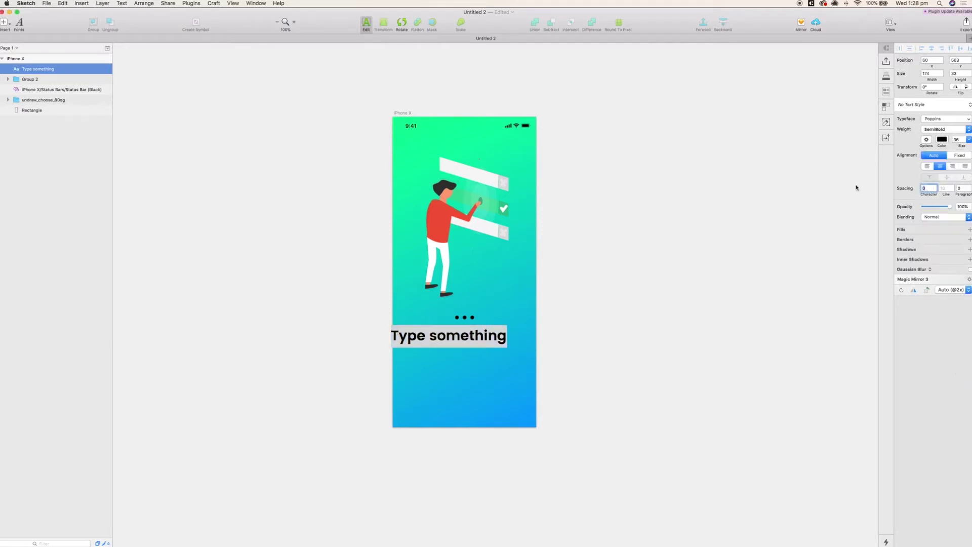
pyautogui.write('-1')
pyautogui.press('Return')
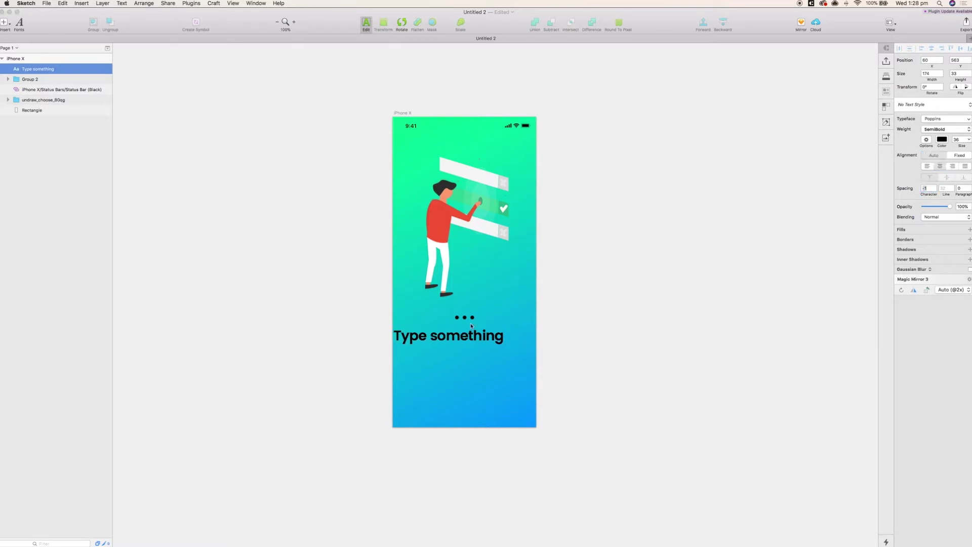
# Step: Centre the text horizontally on the artboard and replace its wording with "Update anywhere"
pyautogui.click(471, 328)
pyautogui.click(466, 335)
pyautogui.press('Escape')
pyautogui.moveTo(464, 337); pyautogui.dragTo(473, 336)
pyautogui.doubleClick(474, 336)
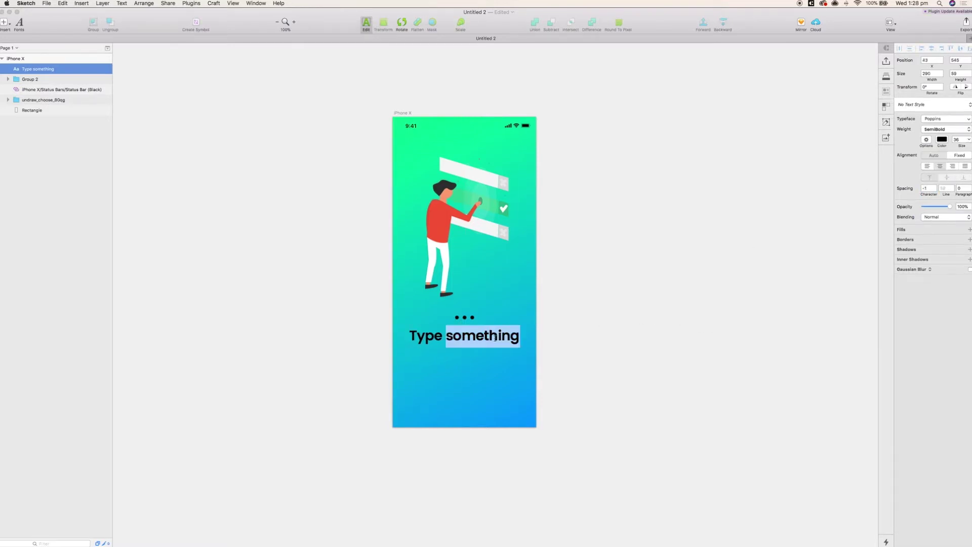
pyautogui.press('super+a')
pyautogui.write('Update anywhere')
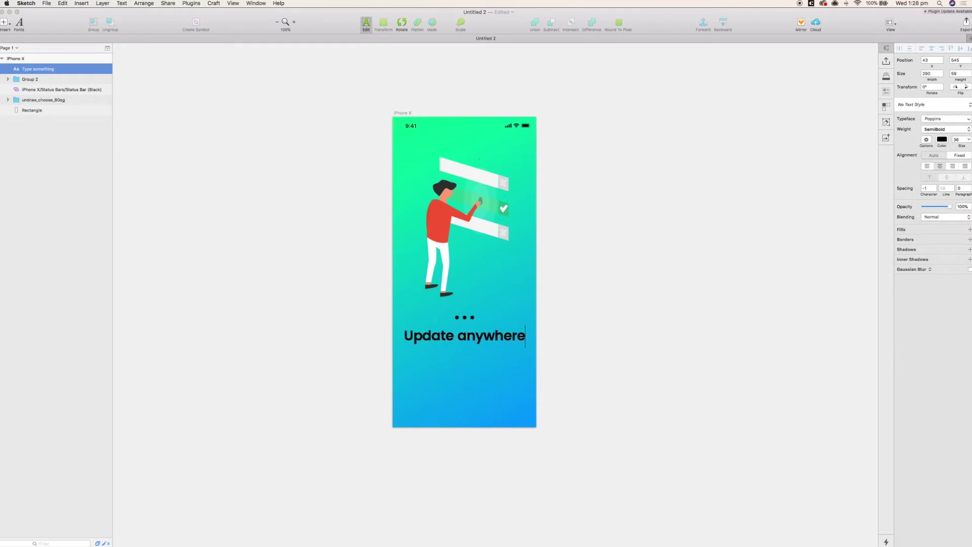
pyautogui.press('Escape')
# Step: Move the dot group up to Y 515
pyautogui.click(464, 317)
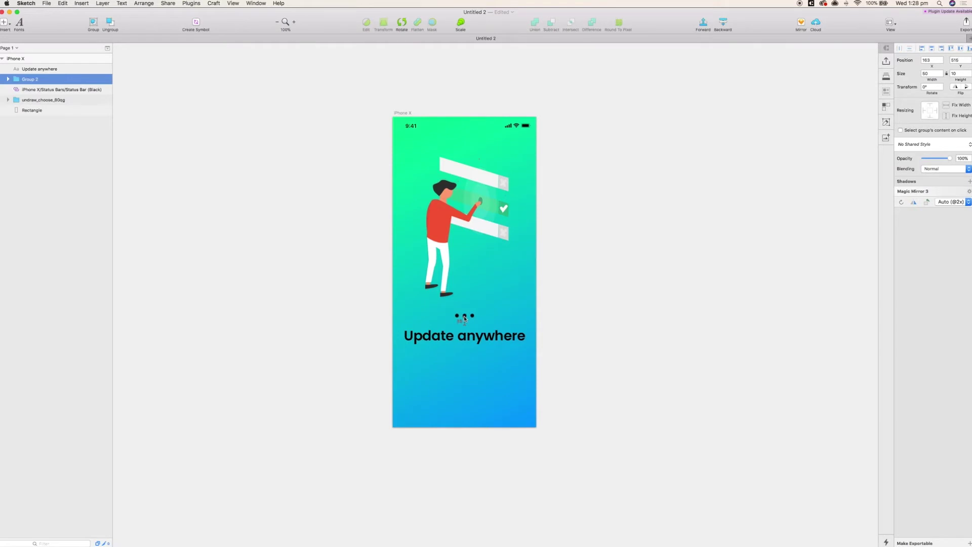
pyautogui.click(565, 368)
pyautogui.moveTo(567, 370); pyautogui.dragTo(565, 364)
# Step: Duplicate the "Update anywhere" heading and place the copy directly beneath it at Y 604
pyautogui.click(476, 330)
pyautogui.press('super+c')
pyautogui.press('super+v')
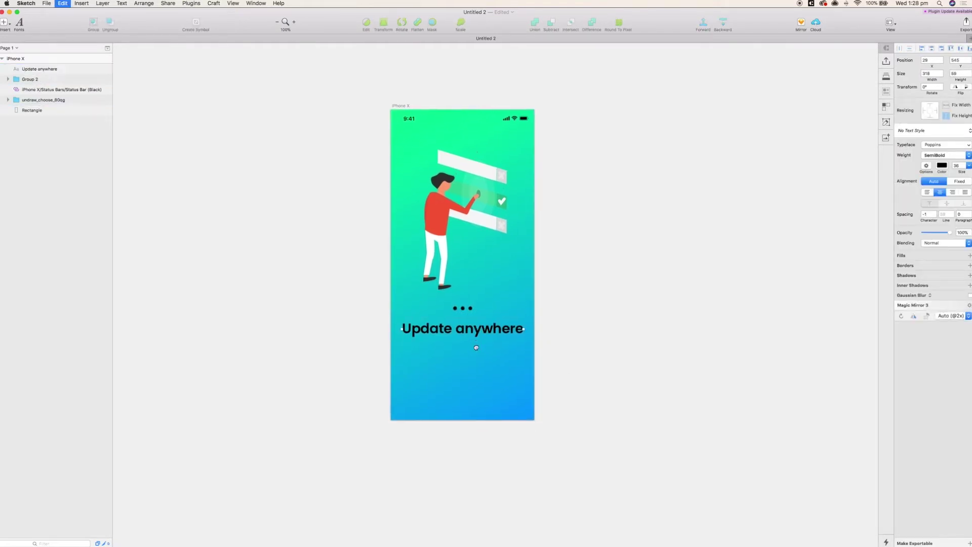
pyautogui.press('super+d')
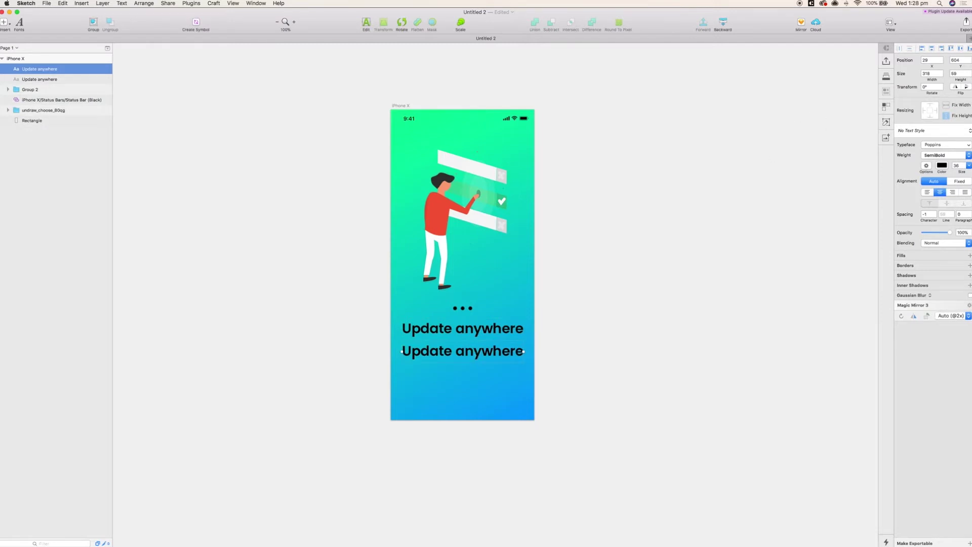
# Step: Restyle the heading copy to Medium, size 16, character spacing 0, and centre it under the heading at Y 614
pyautogui.click(960, 165)
pyautogui.write('16')
pyautogui.press('Return')
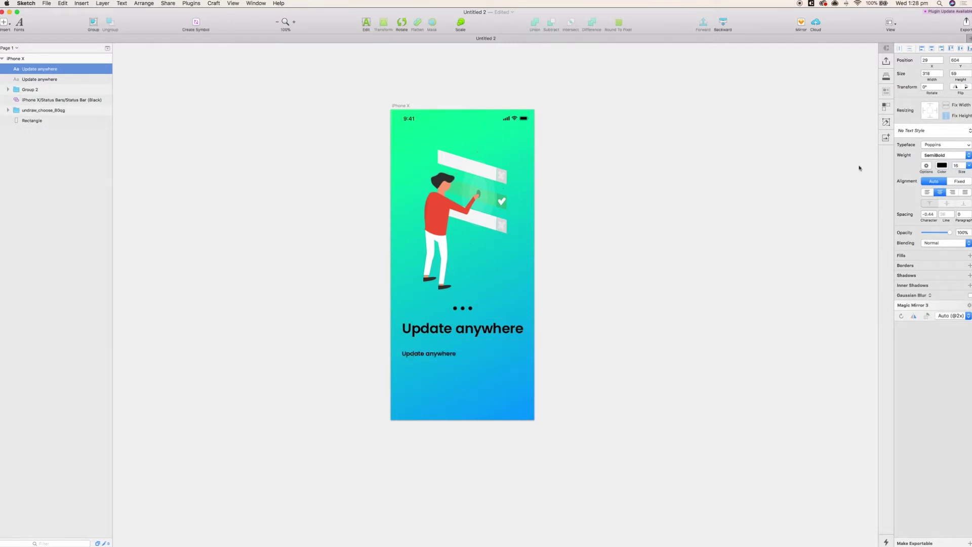
pyautogui.click(942, 155)
pyautogui.click(938, 147)
pyautogui.moveTo(436, 356); pyautogui.dragTo(470, 349)
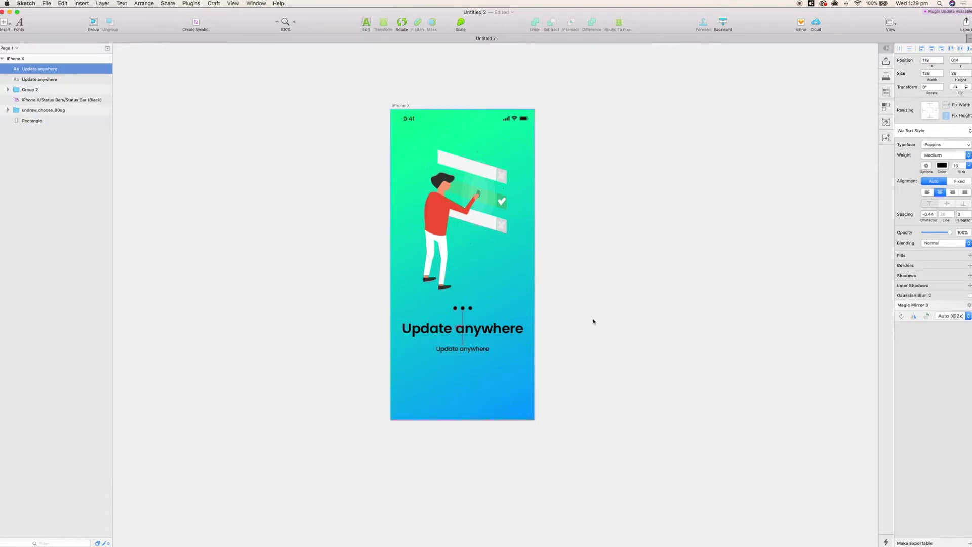
pyautogui.write('0')
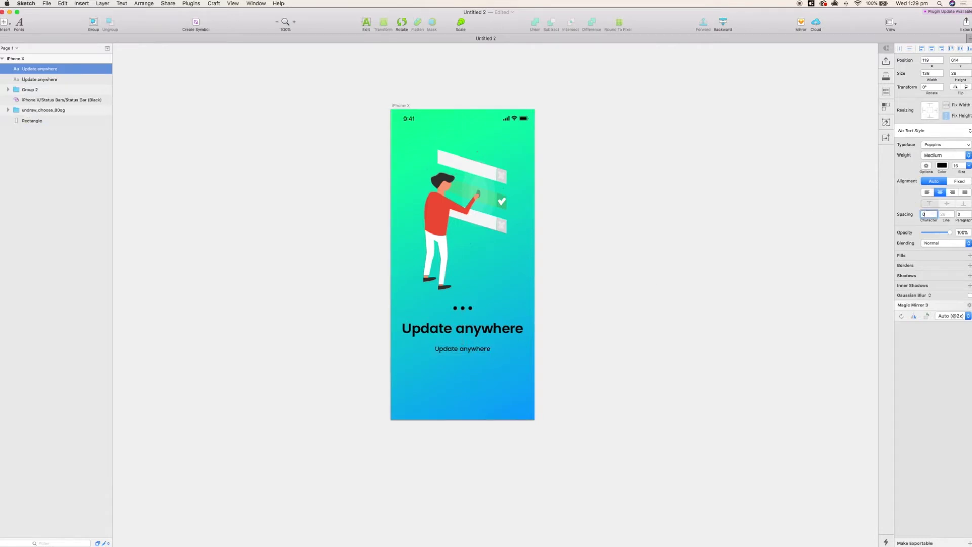
# Step: Replace the smaller text with "Create, edit and complete tasks from anywhere via your mobile"
pyautogui.click(461, 350)
pyautogui.doubleClick(461, 348)
pyautogui.write('Create, edit')
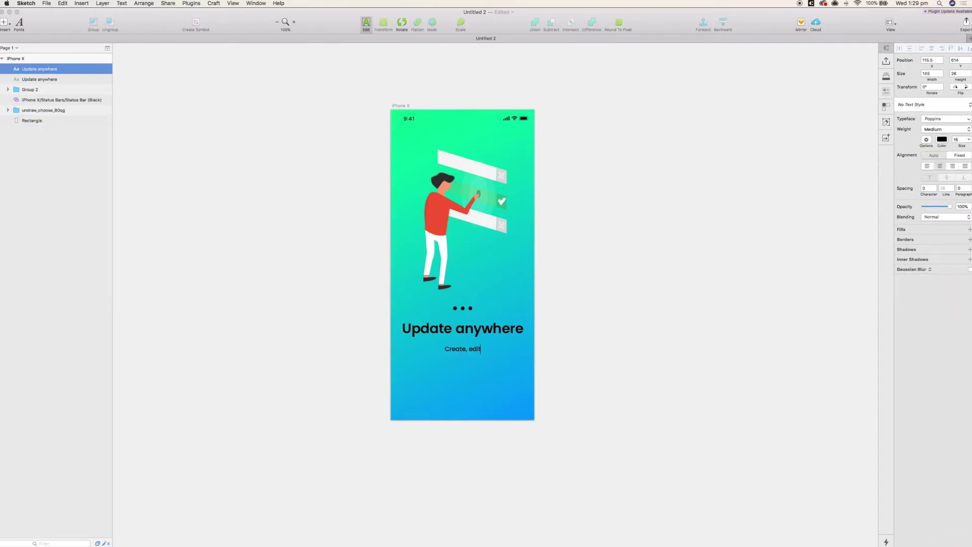
pyautogui.write(' and complete tasks from anywhere on your mobile')
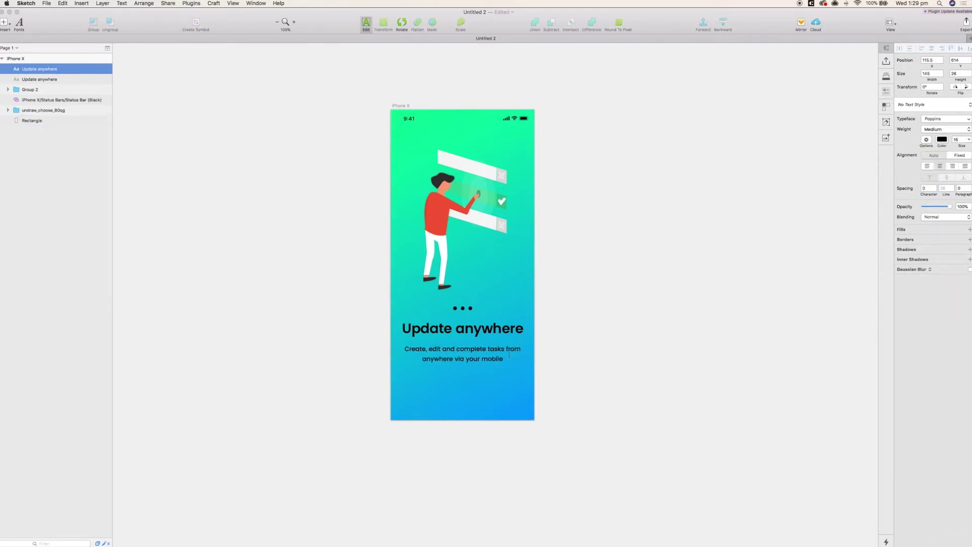
# Step: Reword the end of the description after "tasks" to "on the go via your mobile"
pyautogui.hotkey('alt', 'shift', 'Left')
pyautogui.hotkey('alt', 'shift', 'Left')
pyautogui.hotkey('alt', 'shift', 'Left')
pyautogui.hotkey('alt', 'shift', 'Left')
pyautogui.hotkey('alt', 'shift', 'Left')
pyautogui.write("on the go via your mobile. Let's face it - you'd p")
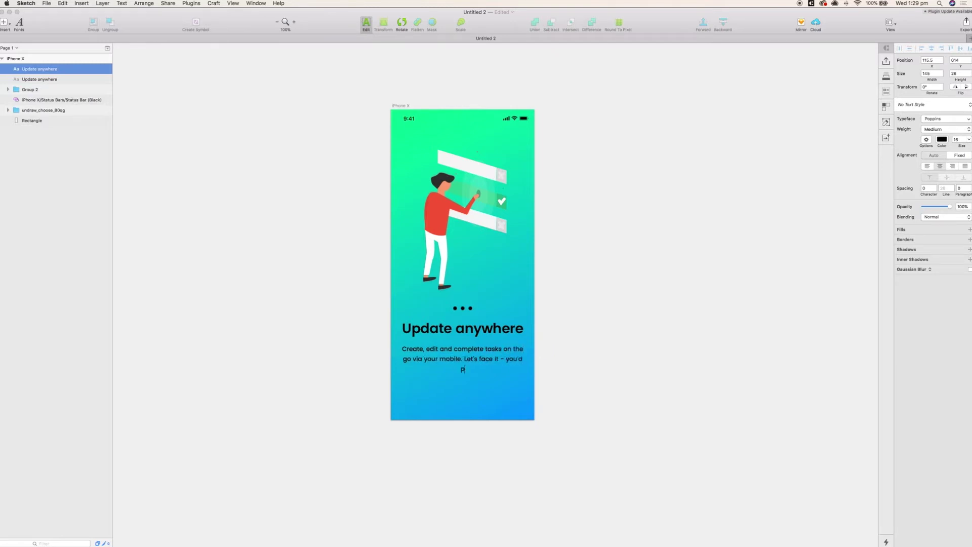
pyautogui.write('robably forget it if you had to wait until')
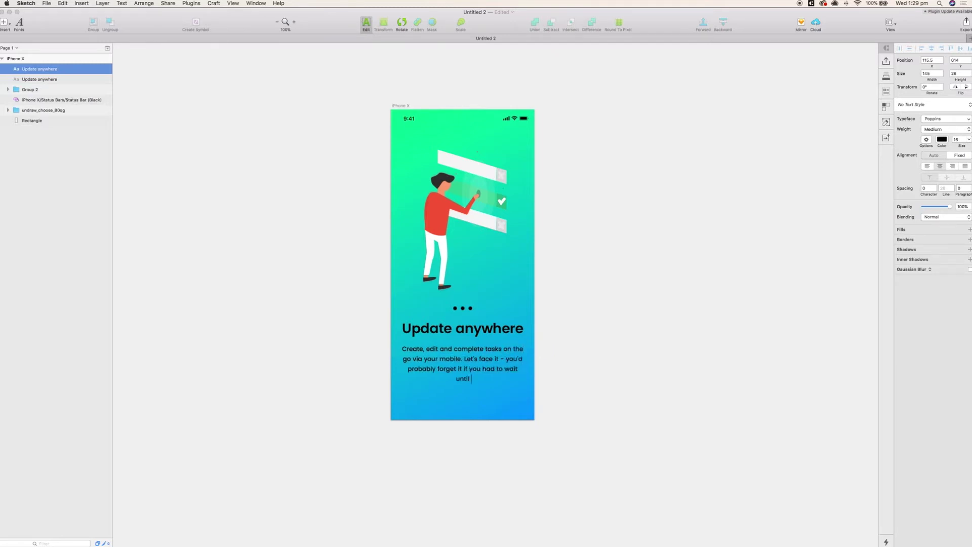
pyautogui.write(' you got back to the office anyway.')
# Step: Append ". Let's face it - you'd probably forget it if you had to wait until you got back to the office anyway."
pyautogui.press('Escape')
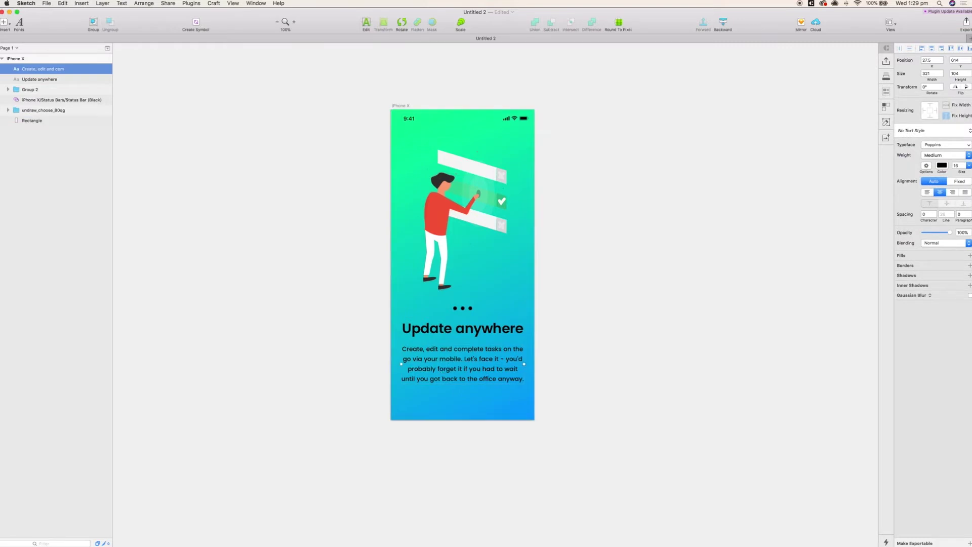
# Step: Change "forget it" to "forget stuff" in the description paragraph
pyautogui.write('stuff')
pyautogui.click(576, 334)
pyautogui.scroll(3, 578, 333)
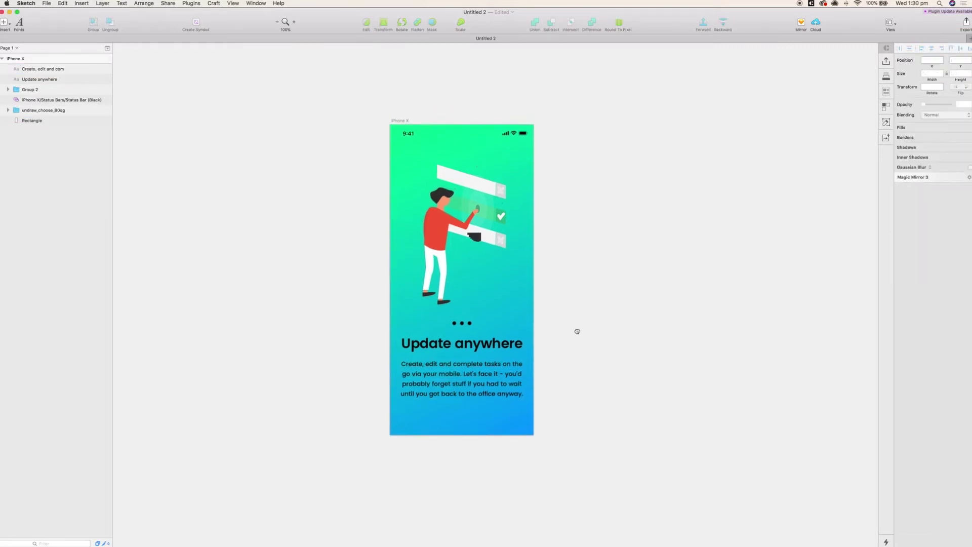
# Step: Insert the iPhone X Frame symbol from the iOS UI Design library over the artboard at X 0, Y 0
pyautogui.click(4, 22)
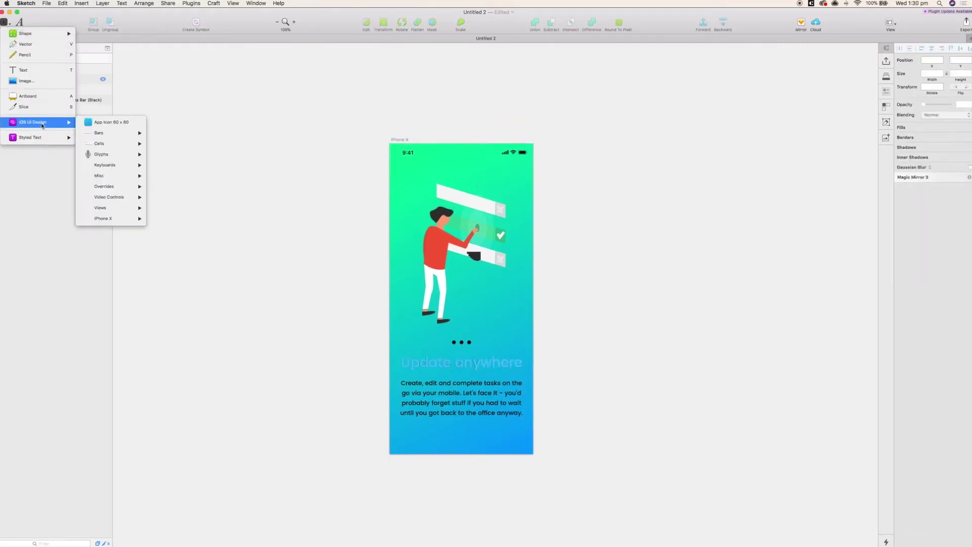
pyautogui.moveTo(33, 122)
pyautogui.moveTo(103, 218)
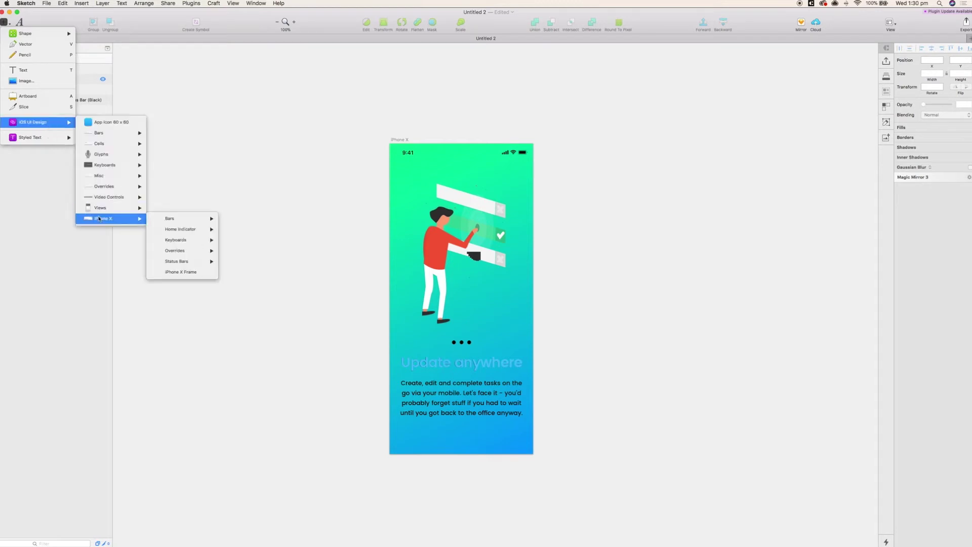
pyautogui.click(195, 273)
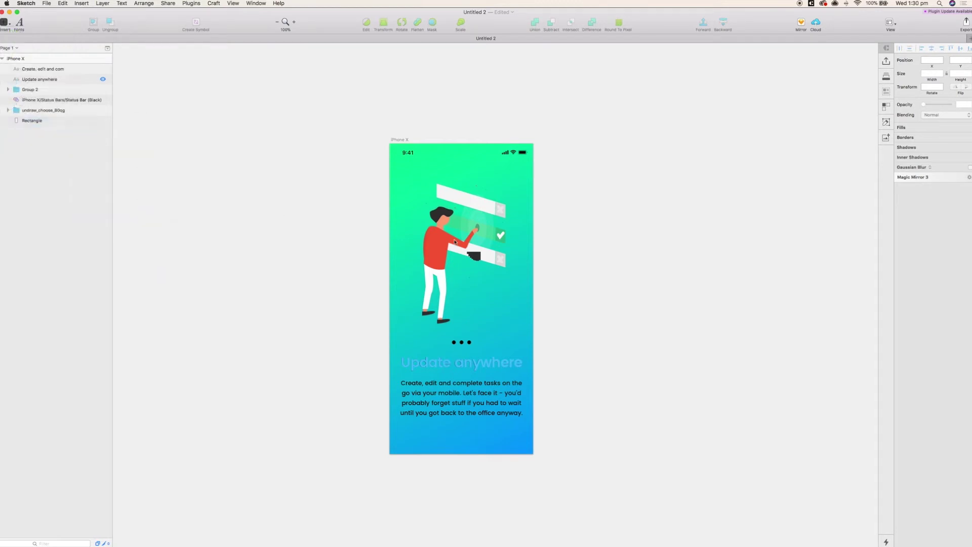
pyautogui.click(461, 300)
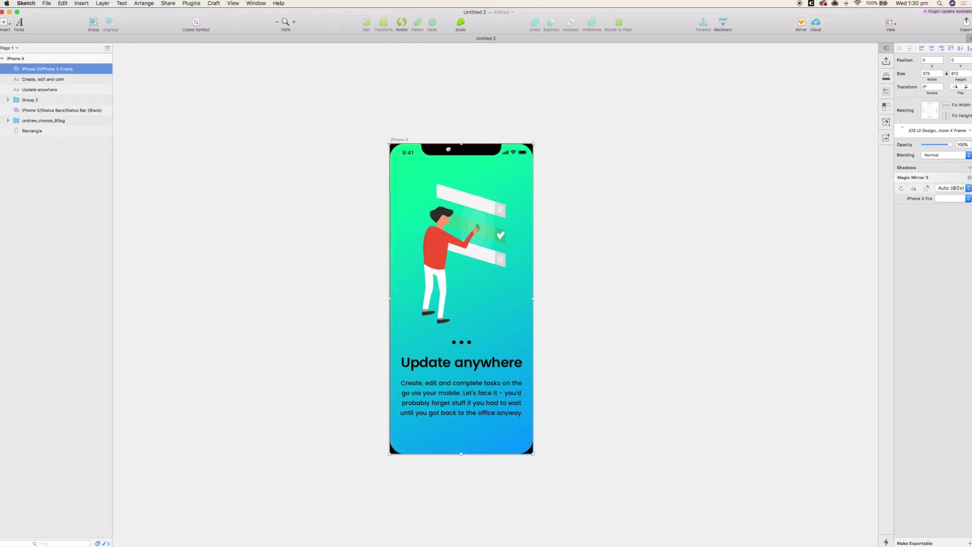
pyautogui.click(678, 158)
pyautogui.moveTo(670, 171); pyautogui.dragTo(653, 181)
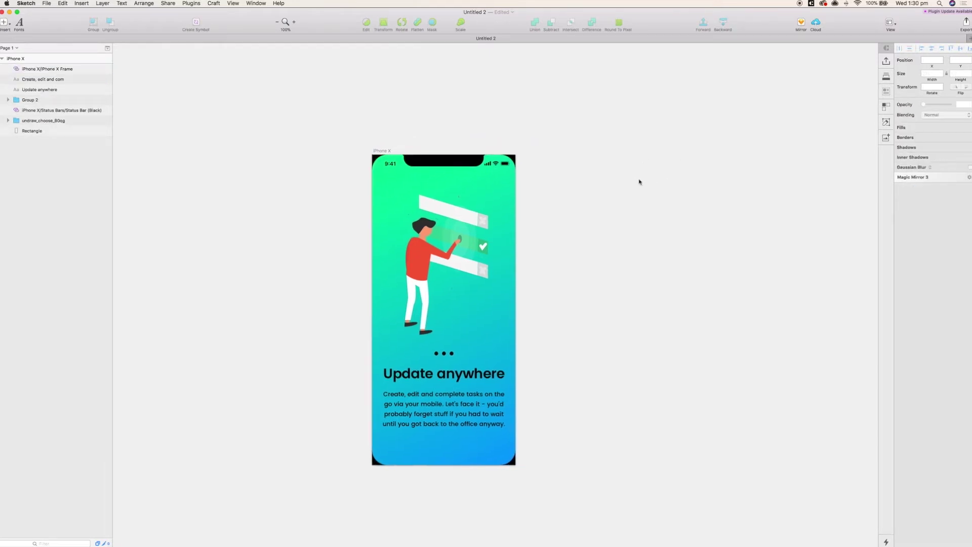
# Step: Rename the iPhone X artboard as 1 and duplicate it alongside
pyautogui.click(379, 151)
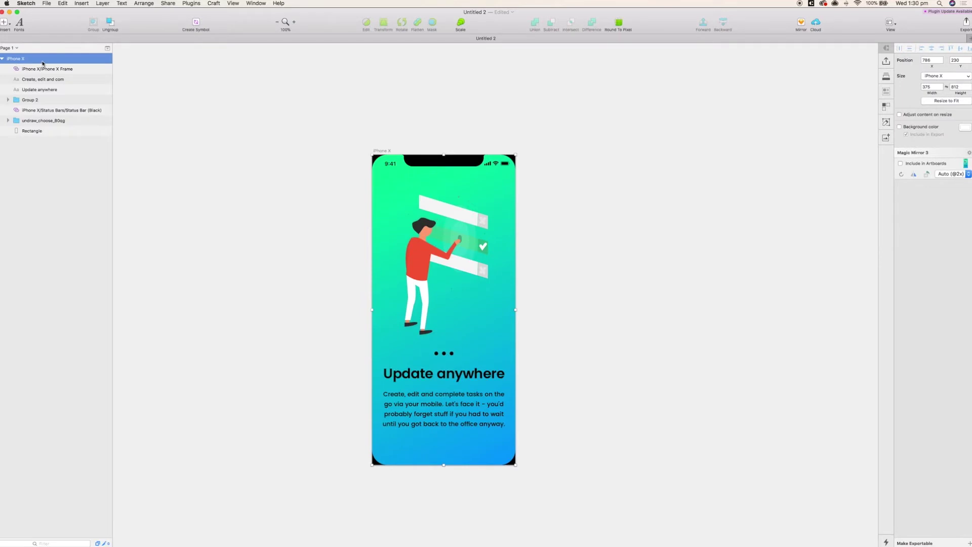
pyautogui.doubleClick(15, 58)
pyautogui.press('Return')
pyautogui.press('super+d')
pyautogui.hscroll(4, 424, 109)
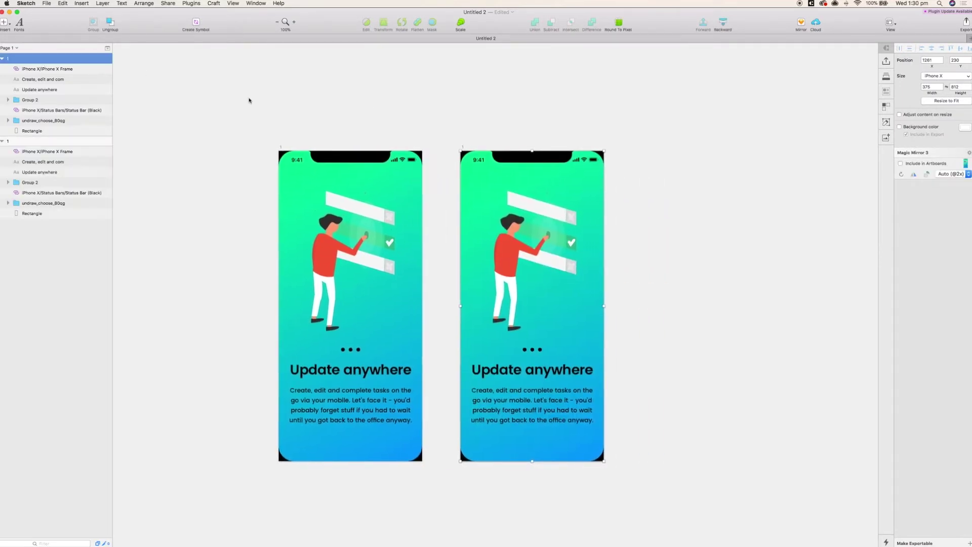
# Step: Rename the duplicate artboard as 2
pyautogui.doubleClick(65, 59)
pyautogui.write('2')
pyautogui.press('Return')
pyautogui.click(674, 126)
# Step: Hide the iPhone X Frame layer in artboard 2
pyautogui.hscroll(2, 663, 126)
pyautogui.click(478, 244)
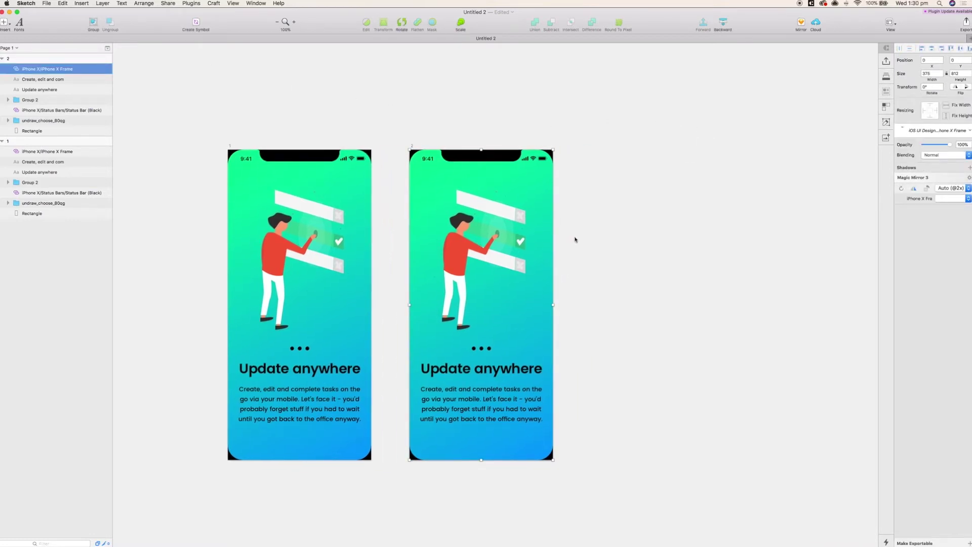
pyautogui.click(103, 69)
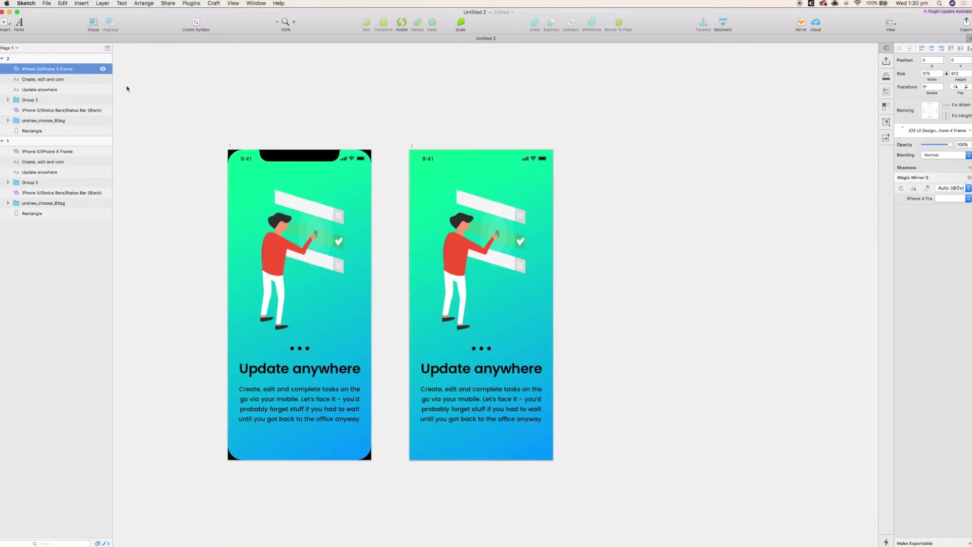
# Step: Replace the illustration in artboard 2 with the pasted collaboration checklist illustration, placed above the dots
pyautogui.click(473, 264)
pyautogui.press('Delete')
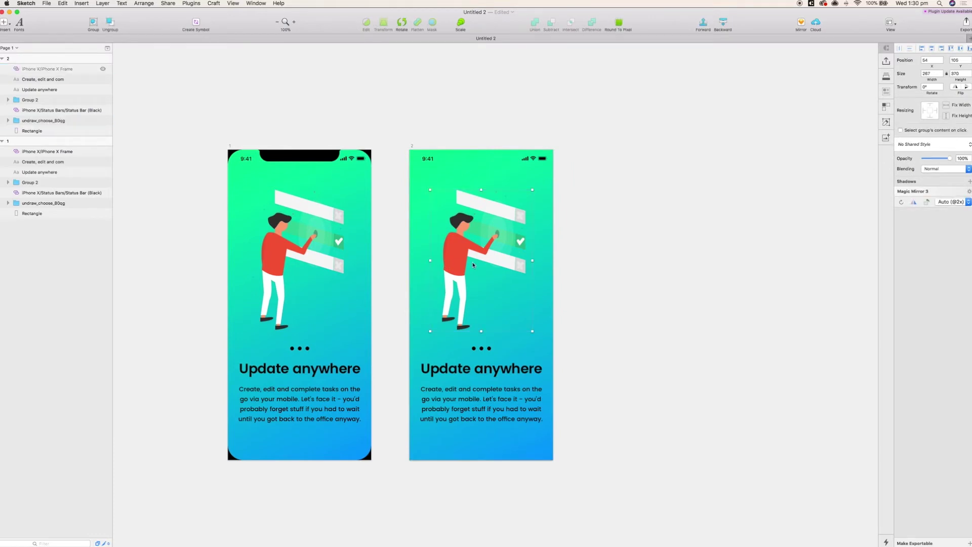
pyautogui.press('super+v')
pyautogui.moveTo(473, 265); pyautogui.dragTo(468, 265)
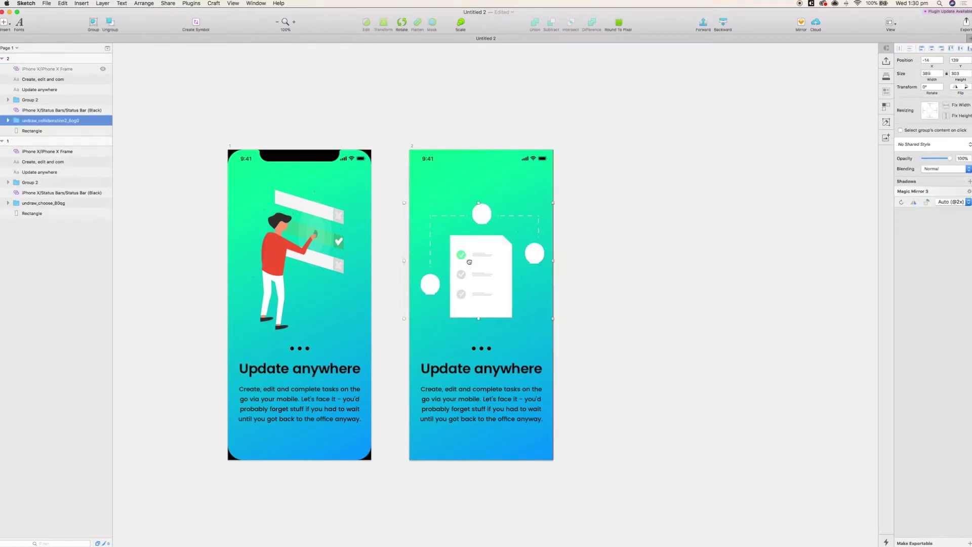
# Step: Centre the collaboration illustration horizontally on artboard 2
pyautogui.click(144, 3)
pyautogui.moveTo(167, 70)
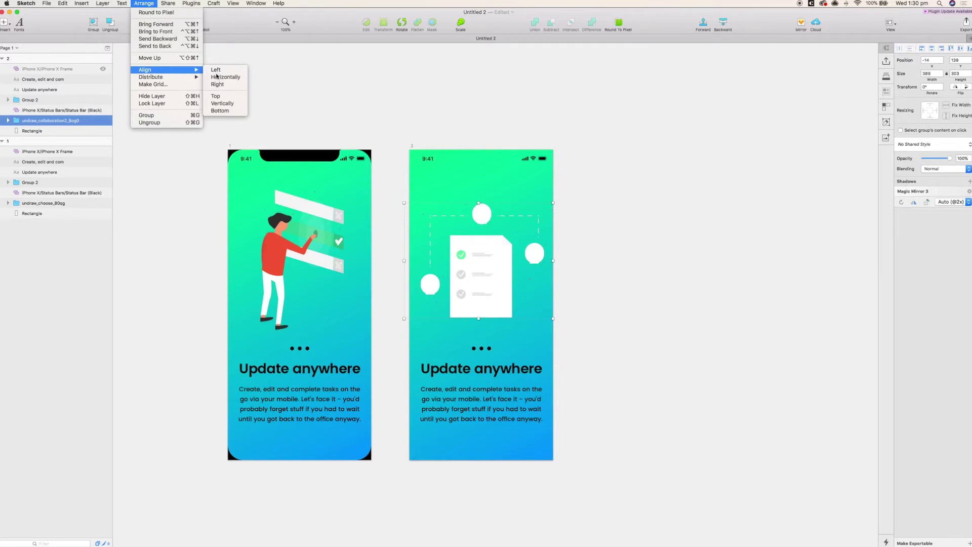
pyautogui.click(224, 77)
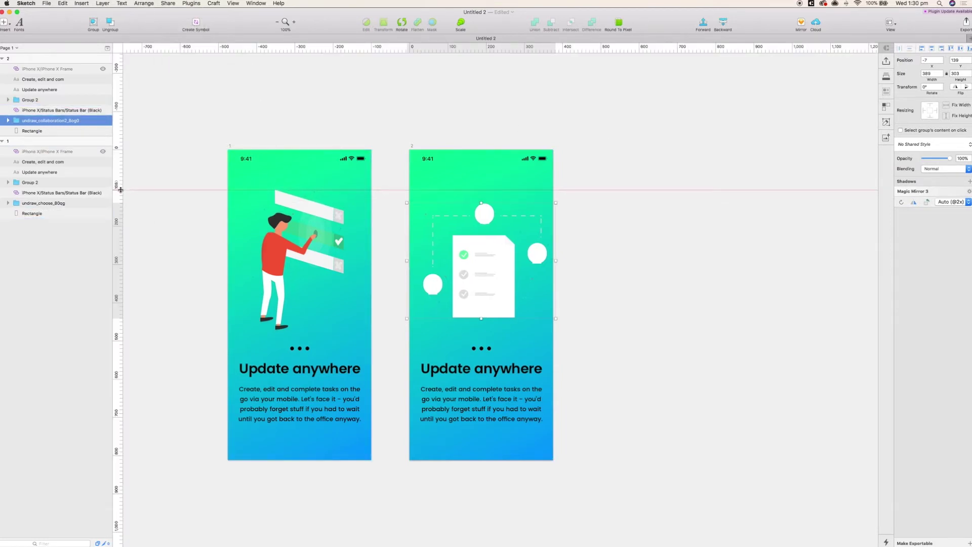
# Step: Add horizontal guides at the upper and lower edges of artboard 1's illustration, at about 105 and 475
pyautogui.click(121, 191)
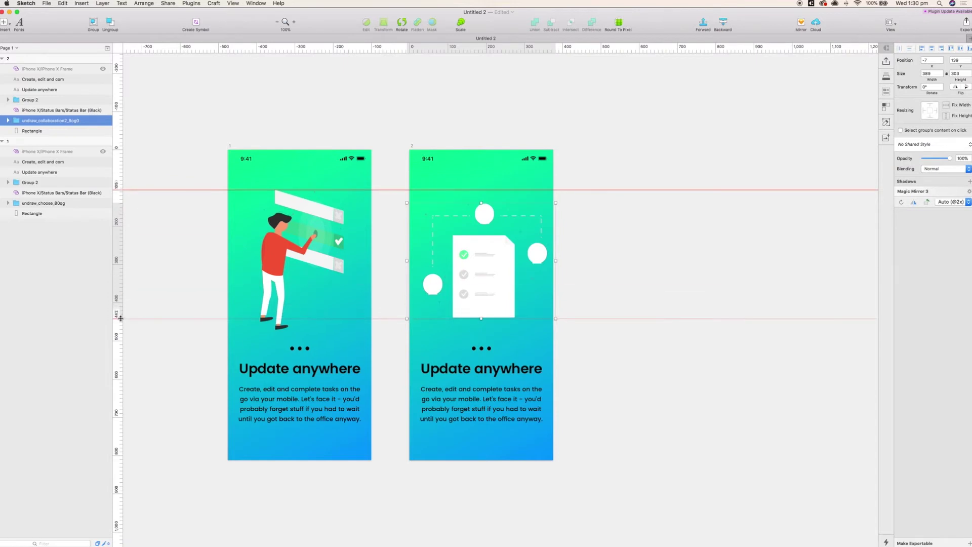
pyautogui.click(268, 315)
pyautogui.click(120, 331)
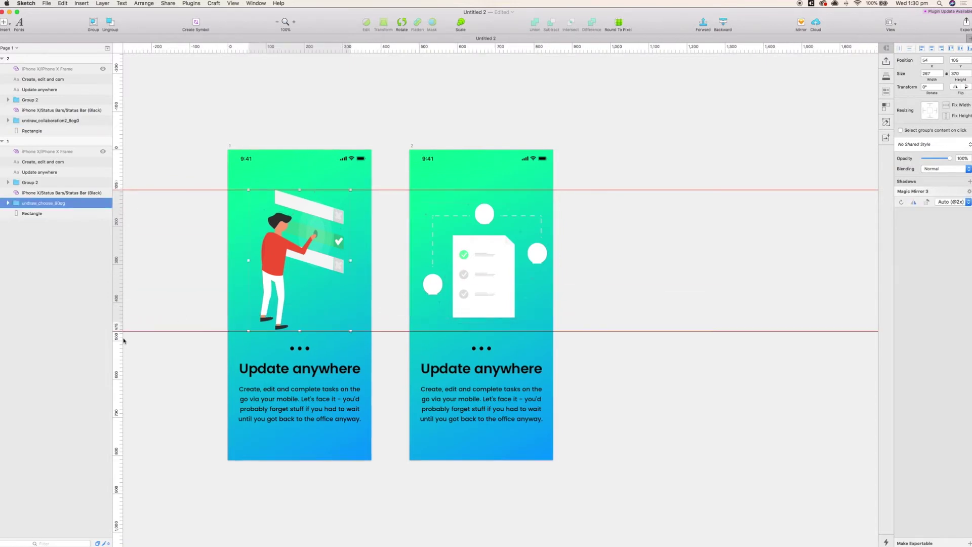
# Step: Nudge the collaboration illustration up to Y 135 between the guides, and hide the rulers
pyautogui.click(422, 288)
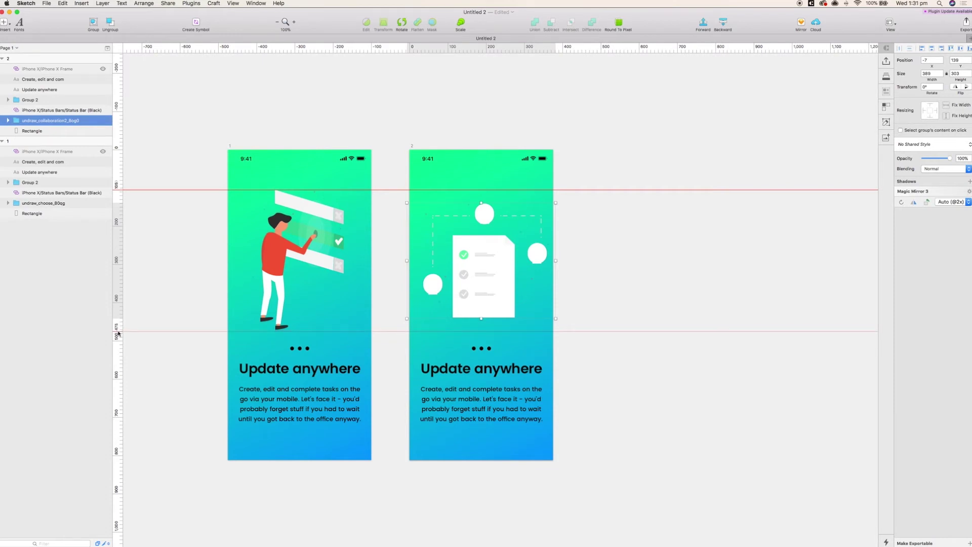
pyautogui.click(119, 333)
pyautogui.press('Up')
pyautogui.press('Up')
pyautogui.press('Up')
pyautogui.press('Up')
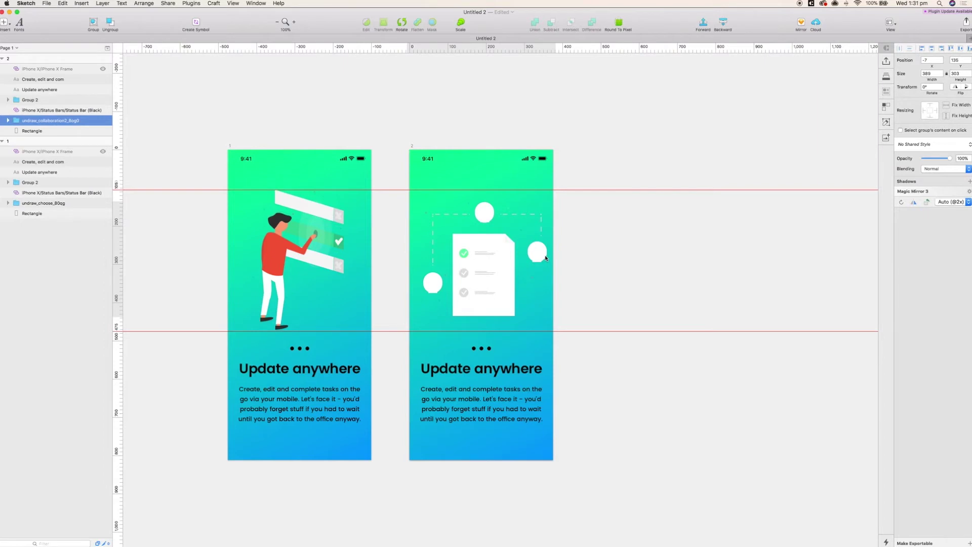
pyautogui.hotkey('ctrl', 'r')
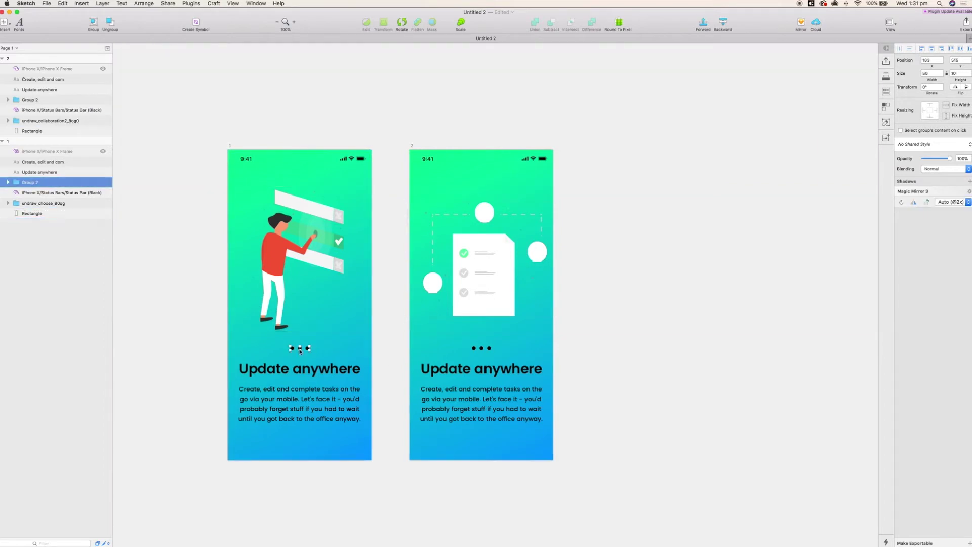
# Step: Set the opacity of the second and third pagination dots in artboard 1 to 30%
pyautogui.click(8, 183)
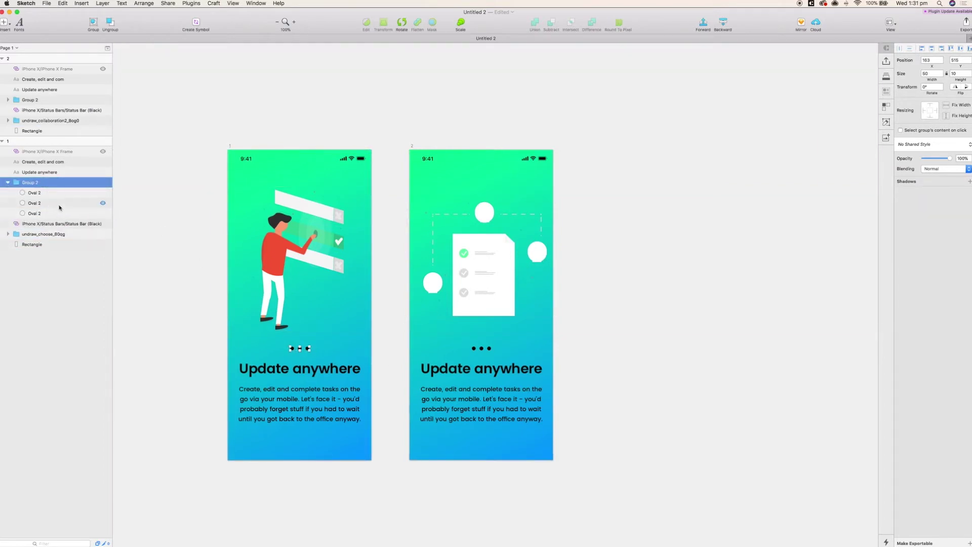
pyautogui.click(48, 193)
pyautogui.keyDown('shift'); pyautogui.click(51, 203); pyautogui.keyUp('shift')
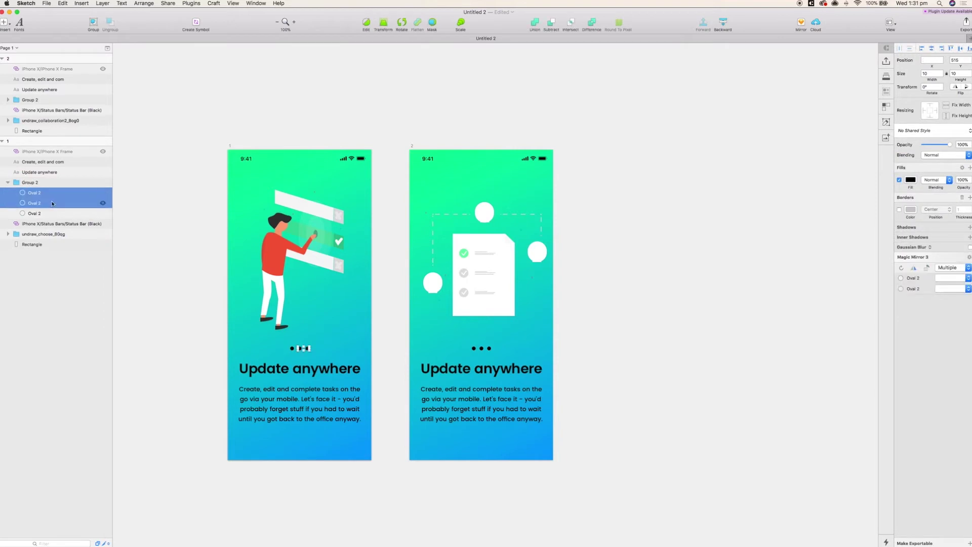
pyautogui.write('30')
pyautogui.press('Return')
# Step: Set the opacity of the first and third pagination dots in artboard 2 to 30%, leaving the middle dot solid
pyautogui.click(481, 349)
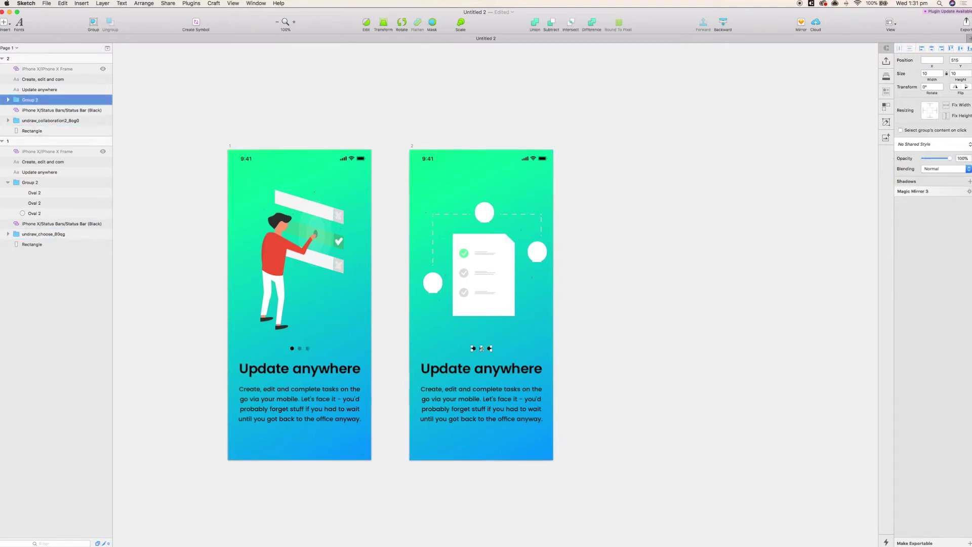
pyautogui.click(7, 100)
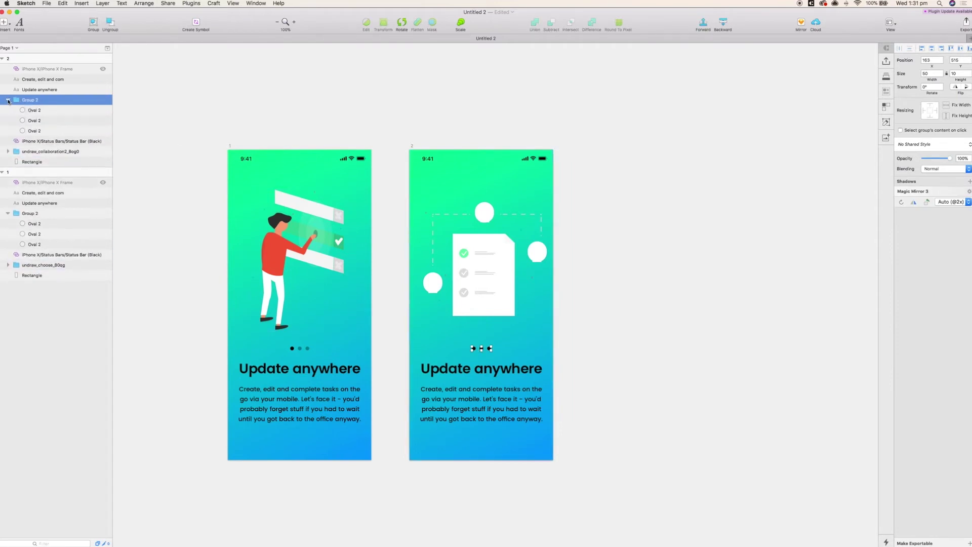
pyautogui.click(40, 131)
pyautogui.keyDown('shift'); pyautogui.click(39, 122); pyautogui.keyUp('shift')
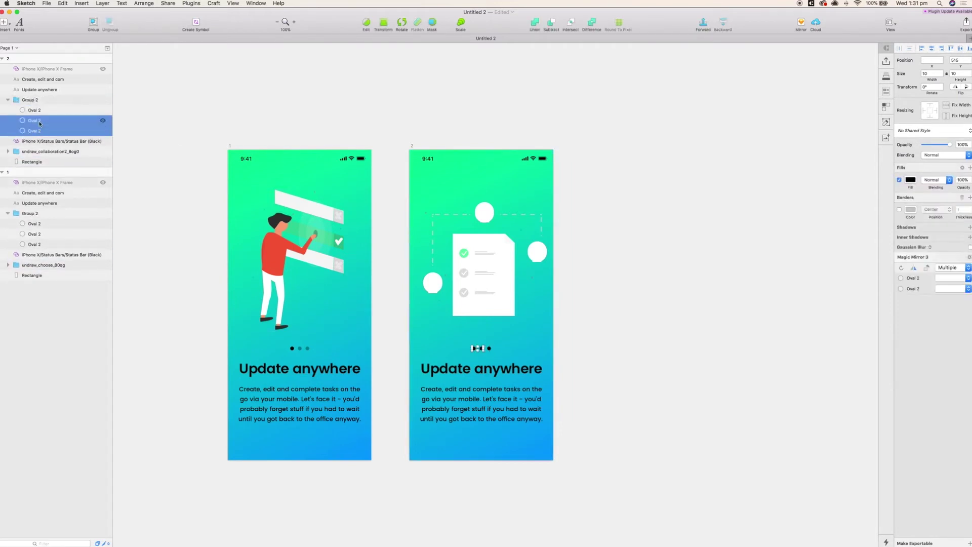
pyautogui.keyDown('super'); pyautogui.click(33, 123); pyautogui.keyUp('super')
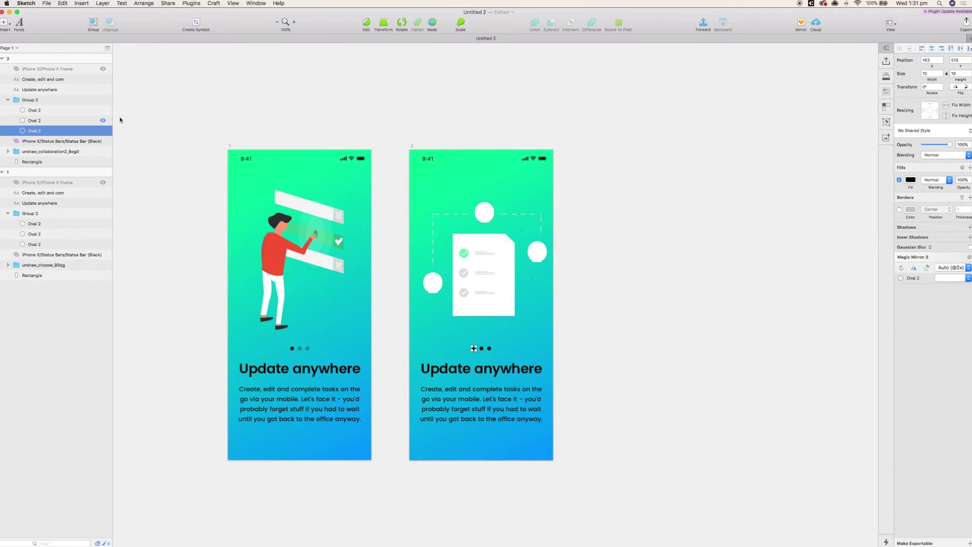
pyautogui.keyDown('super'); pyautogui.click(71, 108); pyautogui.keyUp('super')
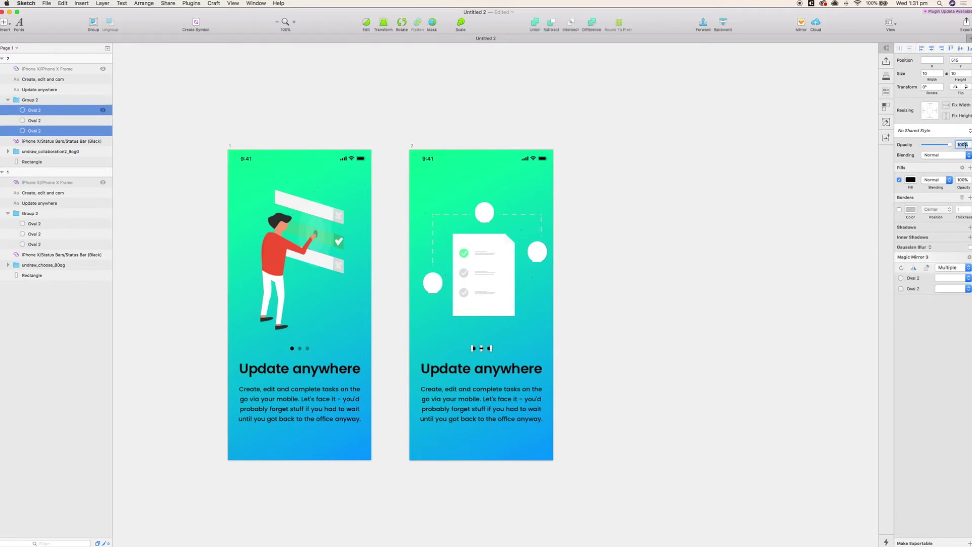
pyautogui.write('30')
pyautogui.press('Return')
pyautogui.click(629, 272)
# Step: Change artboard 2's heading to "Work together"
pyautogui.hscroll(-1, 639, 270)
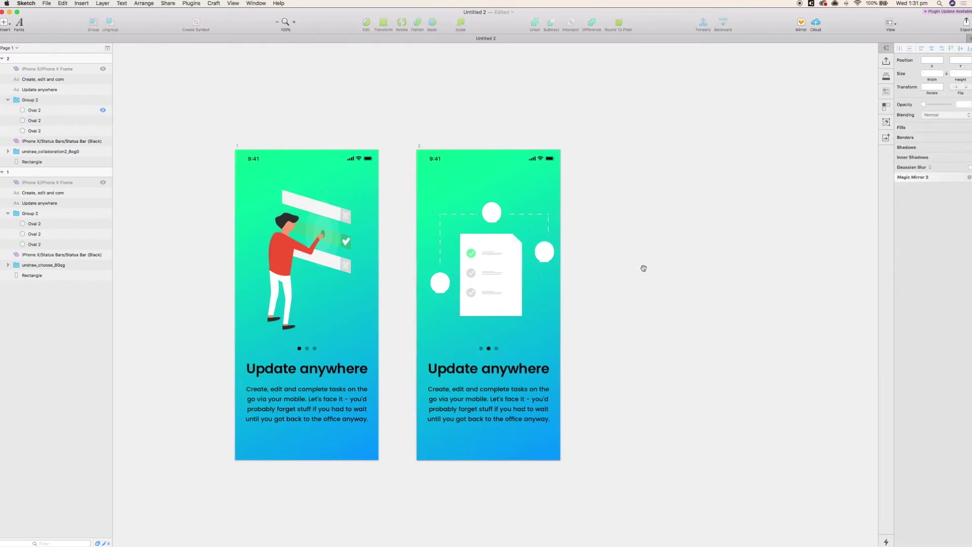
pyautogui.doubleClick(515, 371)
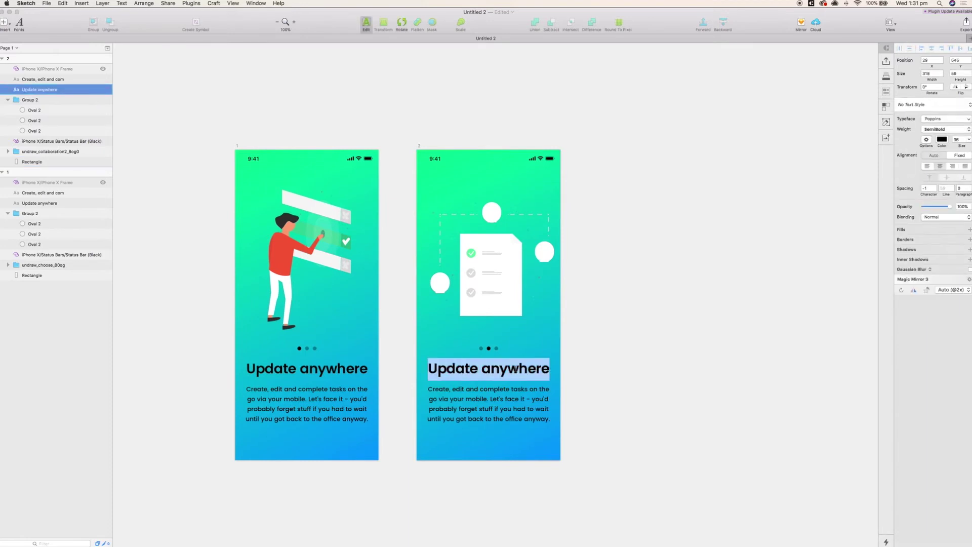
pyautogui.write('Work together')
pyautogui.press('Escape')
# Step: Replace artboard 2's paragraph with "Members of your team can work on the same task at the same time. Put an end to asking colleagues to log"
pyautogui.doubleClick(532, 408)
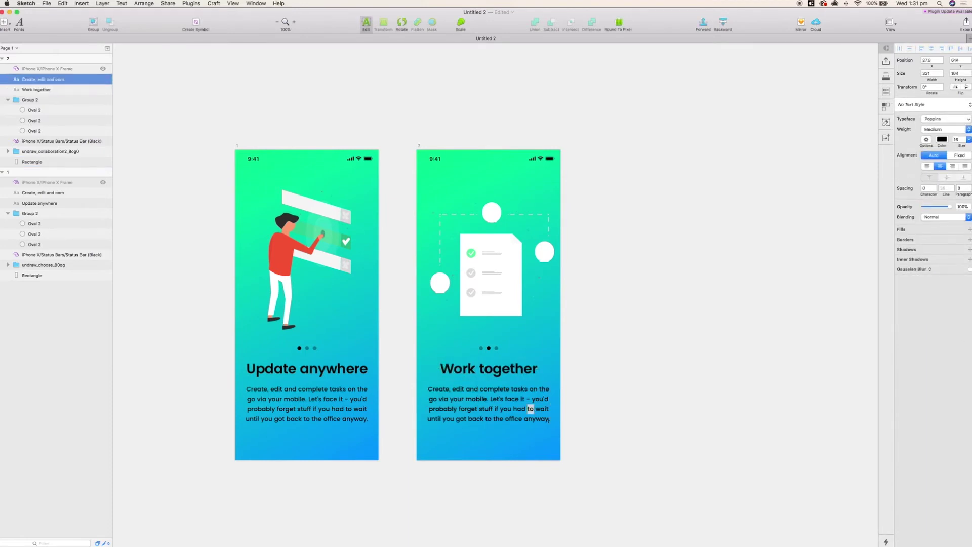
pyautogui.write('Members of your team can work on the same task at the same time. Put an end to asking colleagues to log in and')
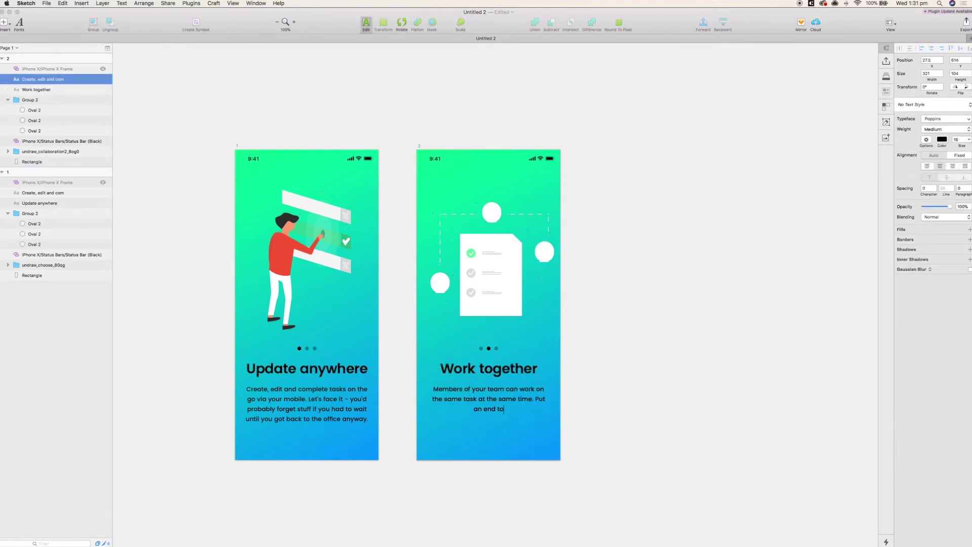
# Step: Complete artboard 2's paragraph so its ending reads "to log out while you want to make changes."
pyautogui.press('BackSpace')
pyautogui.press('BackSpace')
pyautogui.press('BackSpace')
pyautogui.press('BackSpace')
pyautogui.press('BackSpace')
pyautogui.press('BackSpace')
pyautogui.write('out while you want to make changes.')
pyautogui.press('Escape')
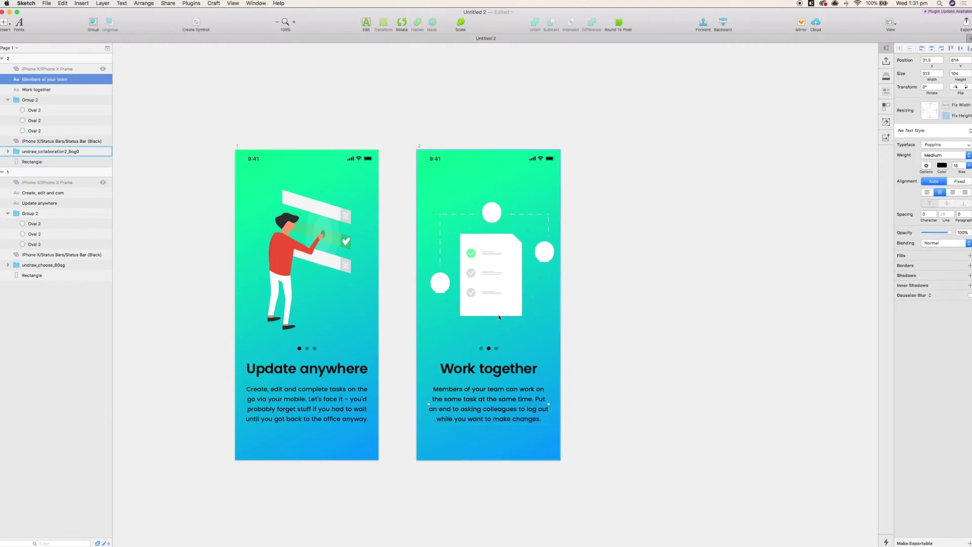
# Step: Duplicate artboard 2 to create the third onboarding screen beside it
pyautogui.click(424, 115)
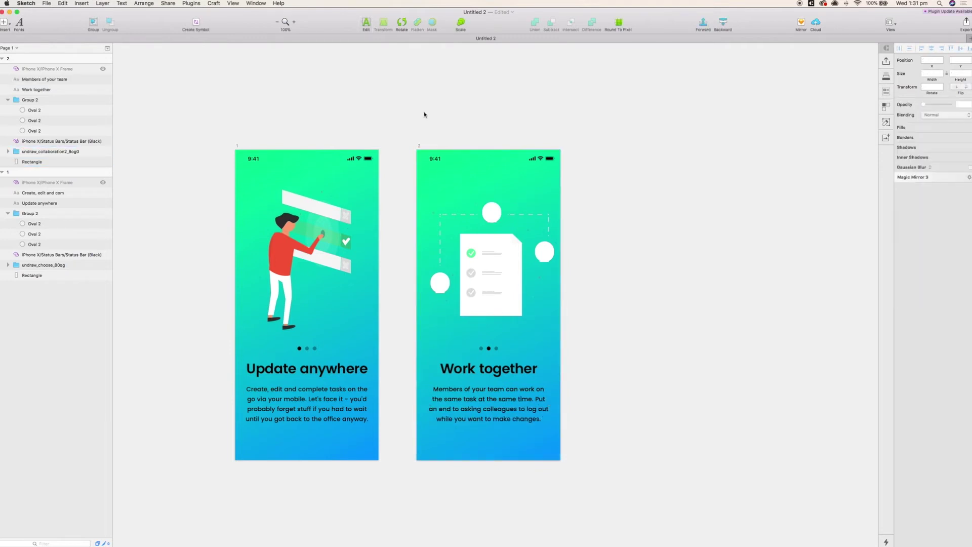
pyautogui.click(419, 146)
pyautogui.press('super+d')
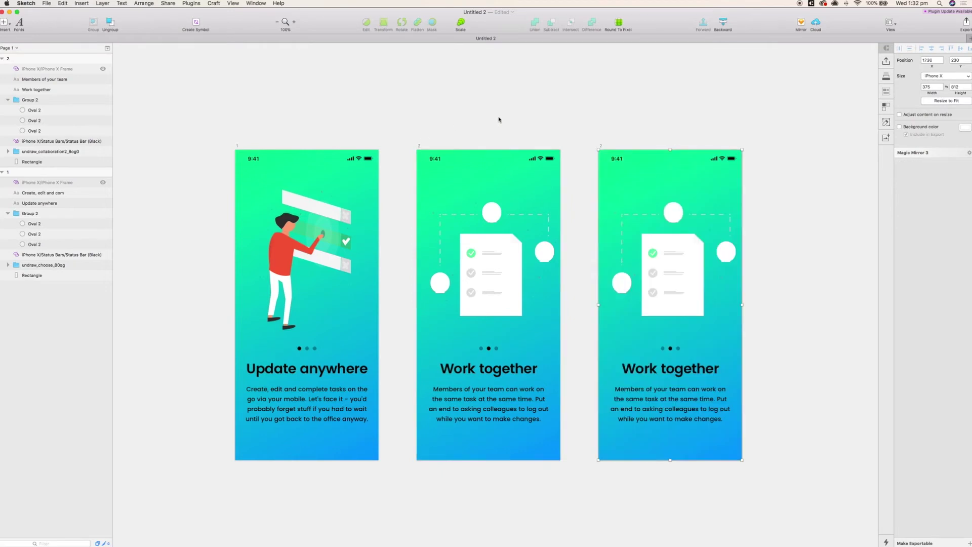
# Step: Replace the collaboration illustration in the third artboard with the pasted growth chart illustration of climbing figures
pyautogui.hscroll(5, 498, 120)
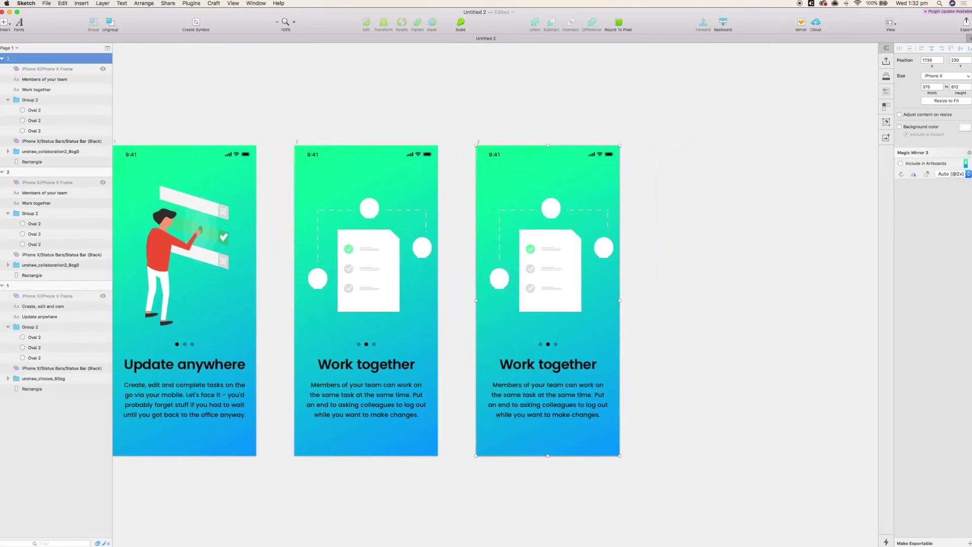
pyautogui.click(560, 241)
pyautogui.press('Delete')
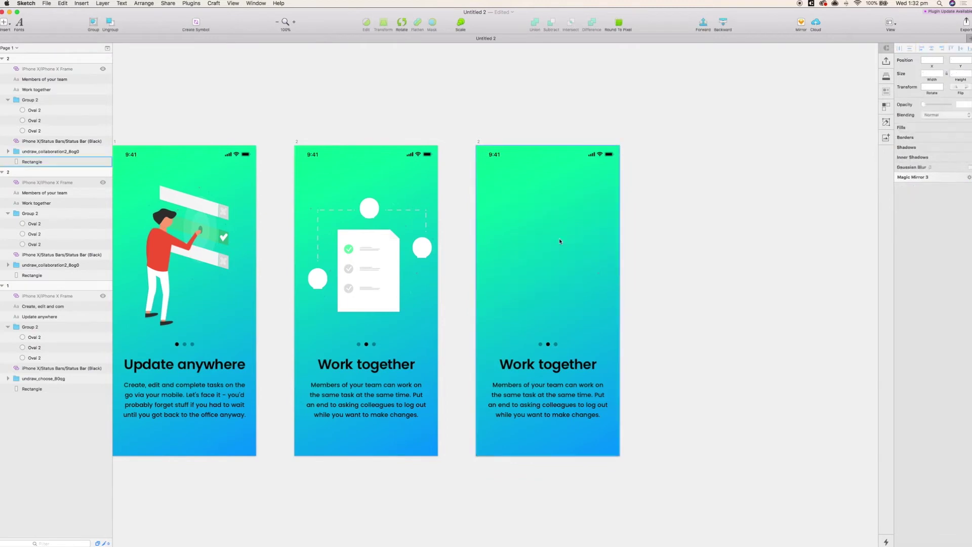
pyautogui.press('super+v')
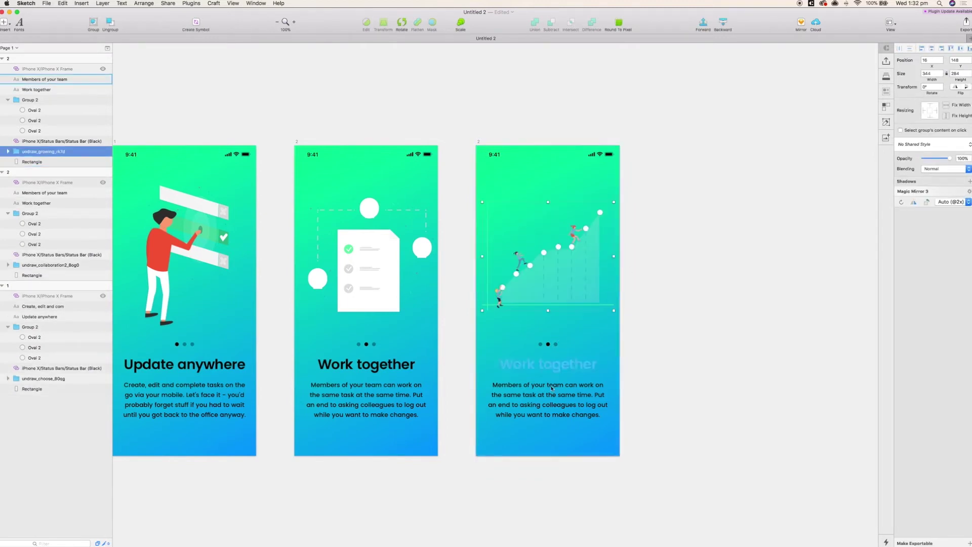
# Step: Set the third screen's heading to "Conquer together" and its paragraph to "We designed this app from the ground up to help your team achieve their goals."
pyautogui.doubleClick(552, 364)
pyautogui.write('Conquer together')
pyautogui.press('super+a')
pyautogui.write('We designed this app from the ground up to help your team achive their goals.')
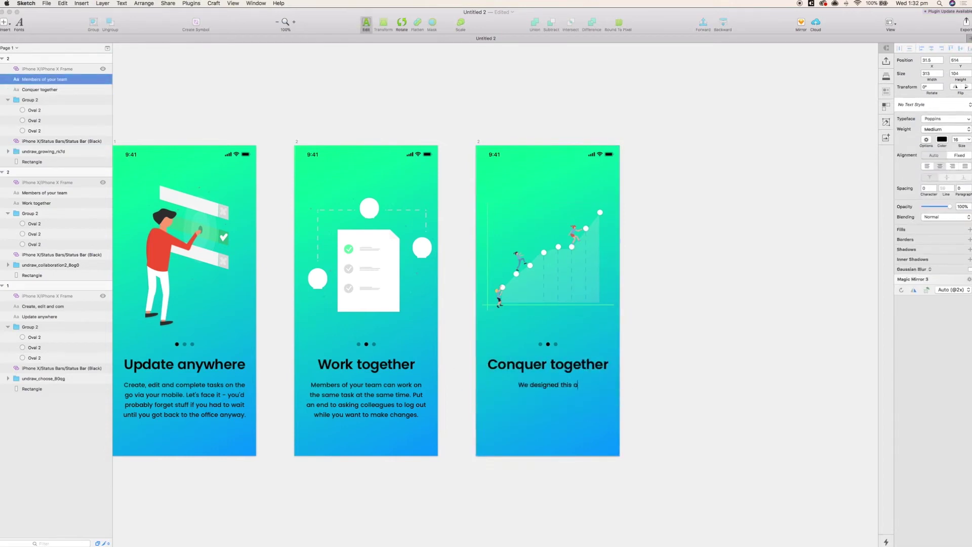
pyautogui.click(567, 395)
pyautogui.write('e')
pyautogui.press('super+Right')
# Step: Append "If you think something is missing, simply visit the Contact tab and let us know!" to the third screen's paragraph
pyautogui.write('If you think something is missing, simply visit the Contact tab and let us know!')
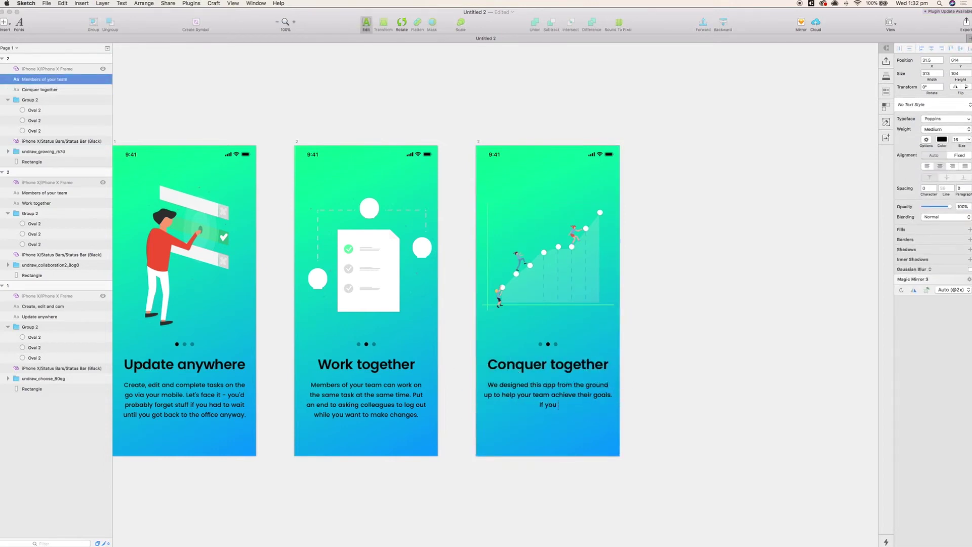
pyautogui.press('Escape')
pyautogui.press('Escape')
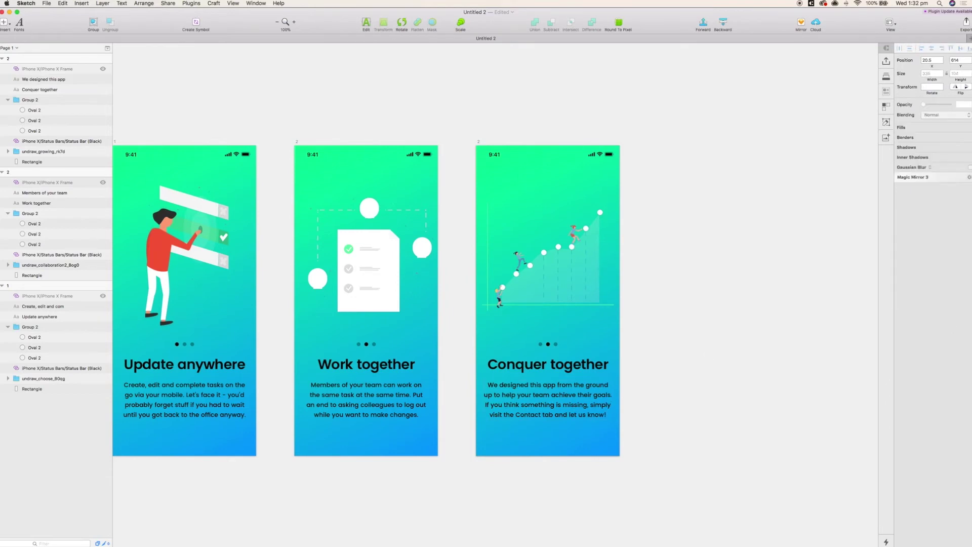
# Step: Draw a full-width rectangle about 375 × 63 px along the bottom edge of the third artboard, just above the background layer
pyautogui.click(568, 436)
pyautogui.click(9, 25)
pyautogui.moveTo(30, 34)
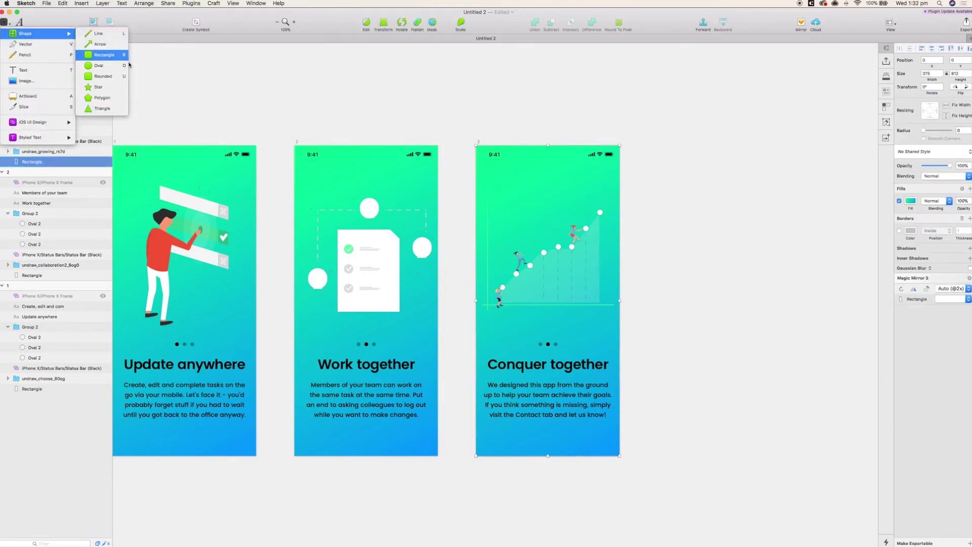
pyautogui.click(105, 56)
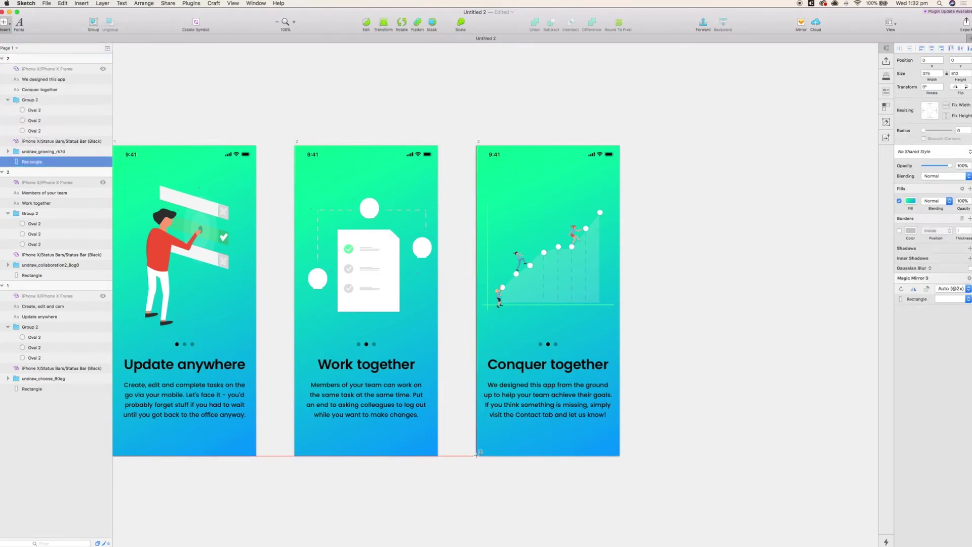
pyautogui.moveTo(479, 455)
pyautogui.mouseDown()
pyautogui.moveTo(614, 445)
pyautogui.moveTo(618, 433)
pyautogui.mouseUp()
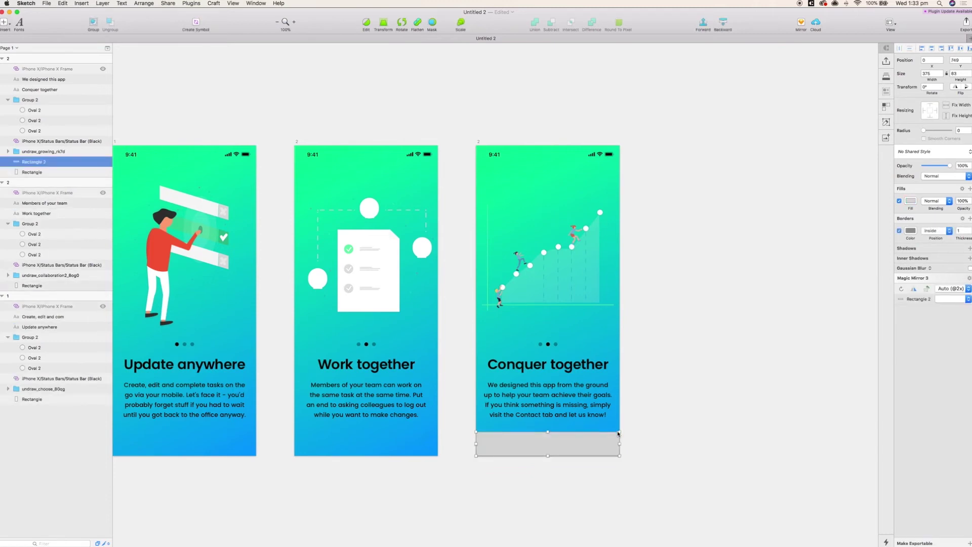
# Step: Set the bottom rectangle's height to 60, remove its border and align it with the artboard's bottom edge
pyautogui.click(958, 74)
pyautogui.write('60')
pyautogui.press('Return')
pyautogui.click(899, 231)
pyautogui.moveTo(591, 454); pyautogui.dragTo(592, 455)
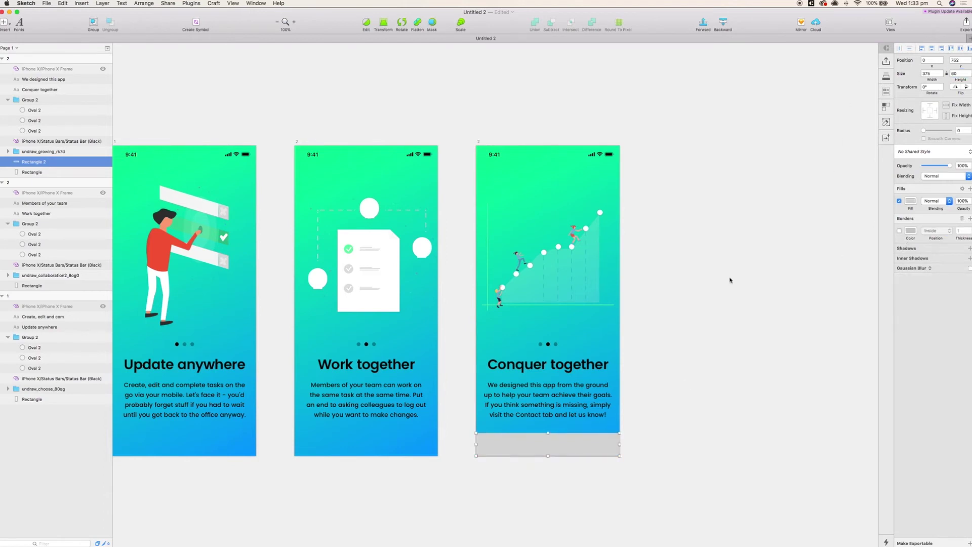
# Step: Fill the bottom rectangle with black (000000) and reduce its opacity to 40%
pyautogui.click(913, 202)
pyautogui.moveTo(911, 277); pyautogui.dragTo(884, 313)
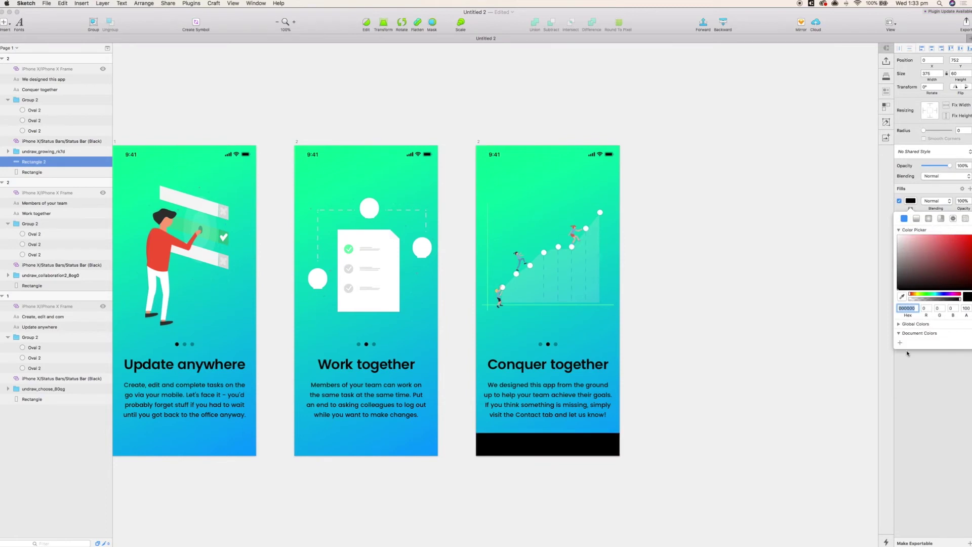
pyautogui.click(914, 368)
pyautogui.moveTo(948, 168); pyautogui.dragTo(935, 167)
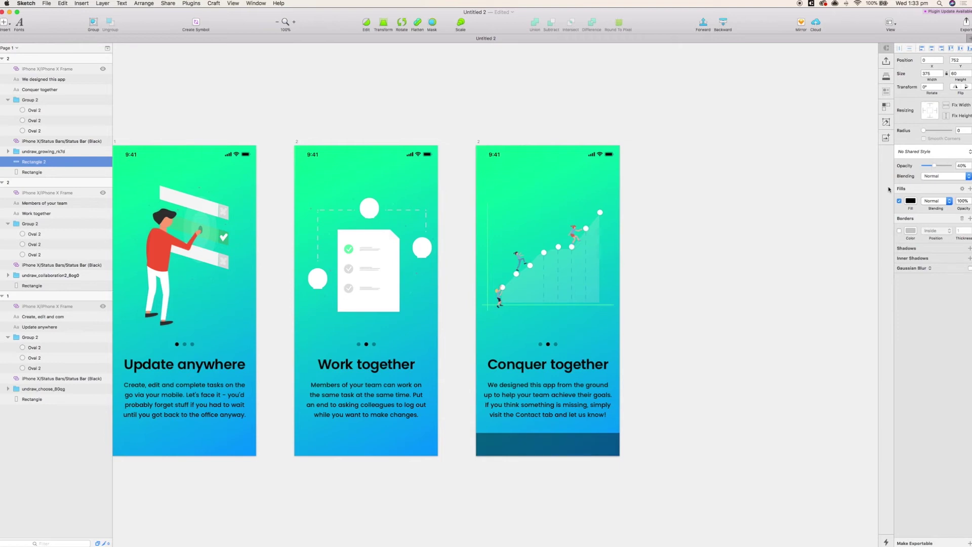
pyautogui.click(688, 358)
# Step: Add the text "Let's do this!" in the middle of the dark bar on the third artboard
pyautogui.scroll(-2, 701, 375)
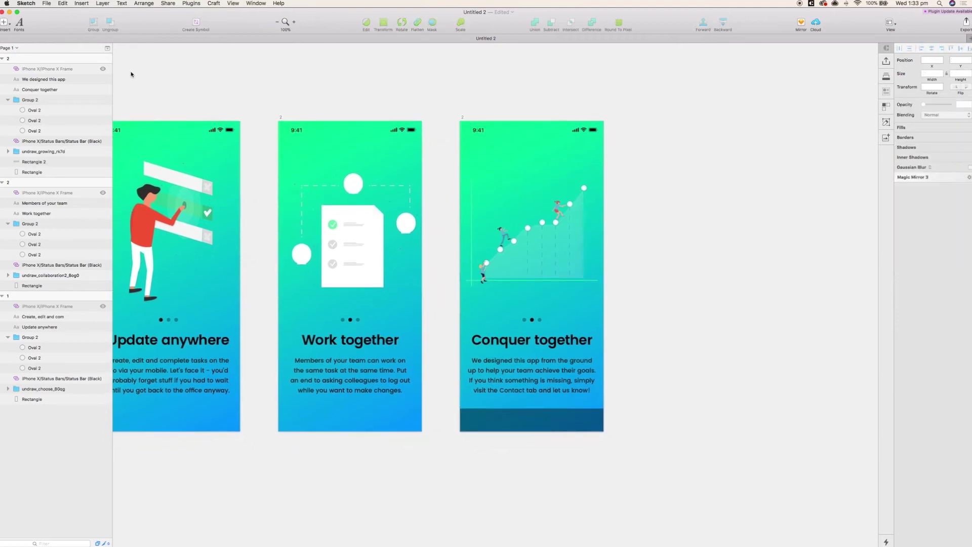
pyautogui.click(5, 22)
pyautogui.click(20, 71)
pyautogui.click(524, 417)
pyautogui.write("Let's do this!")
pyautogui.press('Escape')
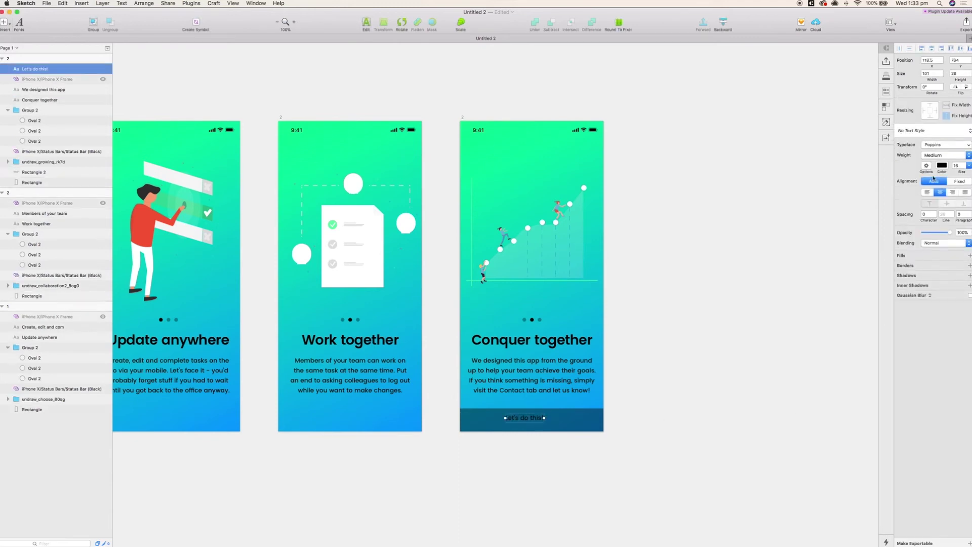
# Step: Change the colour of the "Let's do this!" label to white
pyautogui.click(942, 165)
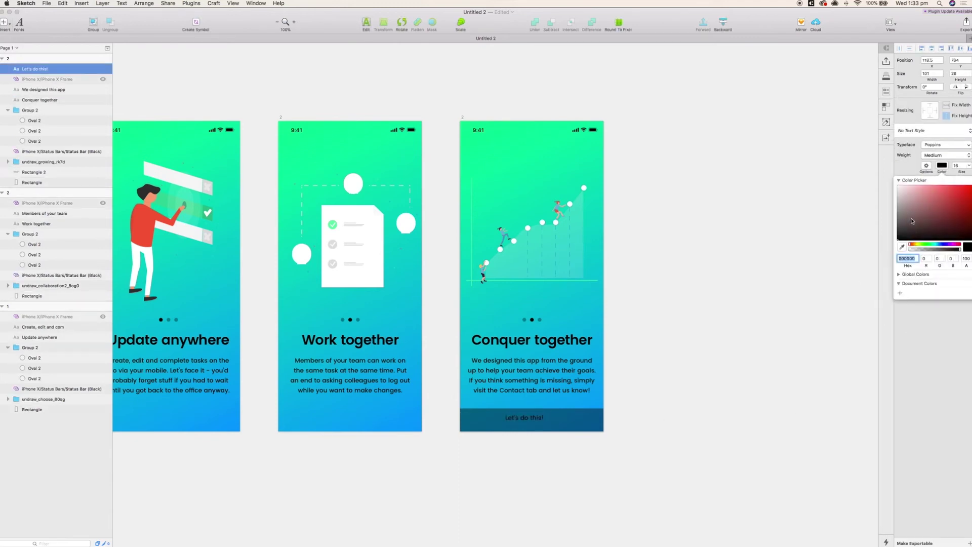
pyautogui.moveTo(911, 221); pyautogui.dragTo(858, 132)
pyautogui.click(942, 386)
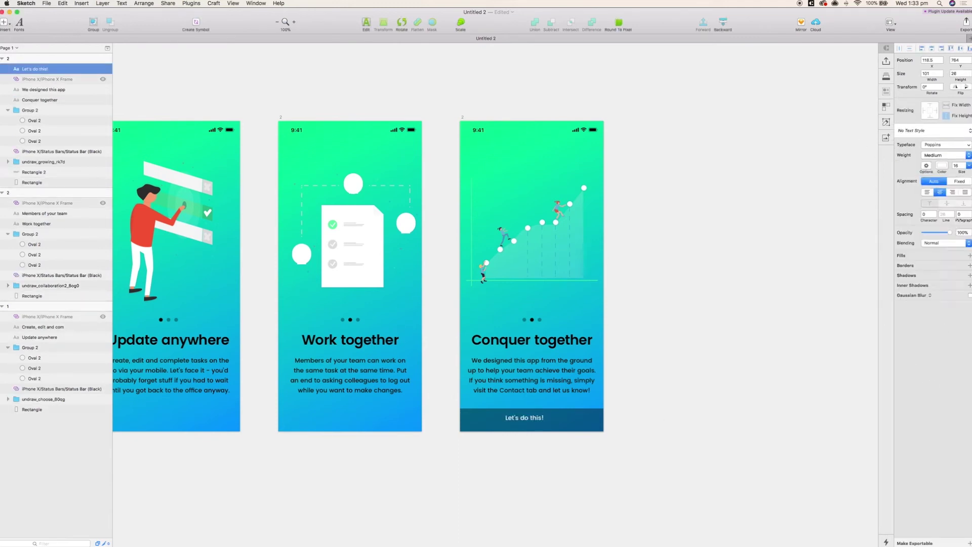
# Step: Set the "Let's do this!" label to size 22 and Bold weight
pyautogui.click(957, 166)
pyautogui.press('Return')
pyautogui.click(930, 155)
pyautogui.click(934, 175)
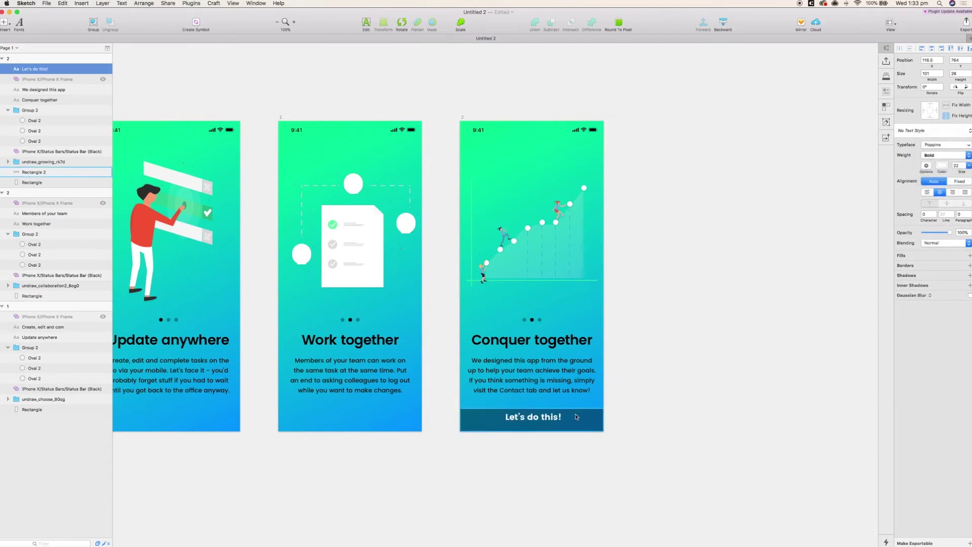
# Step: Centre the "Let's do this!" label horizontally and vertically on the dark bar, and nudge the label up
pyautogui.keyDown('shift'); pyautogui.click(489, 422); pyautogui.keyUp('shift')
pyautogui.click(144, 3)
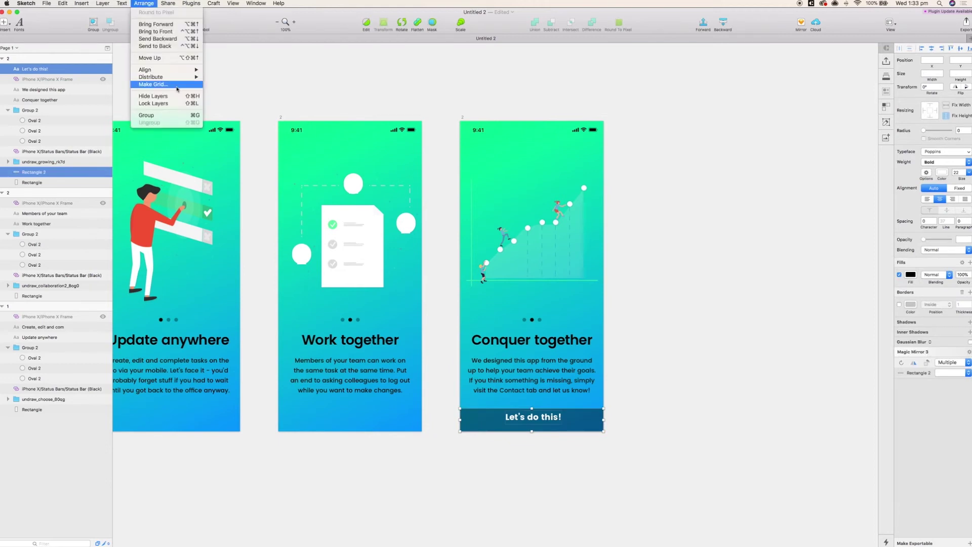
pyautogui.moveTo(188, 70)
pyautogui.click(221, 76)
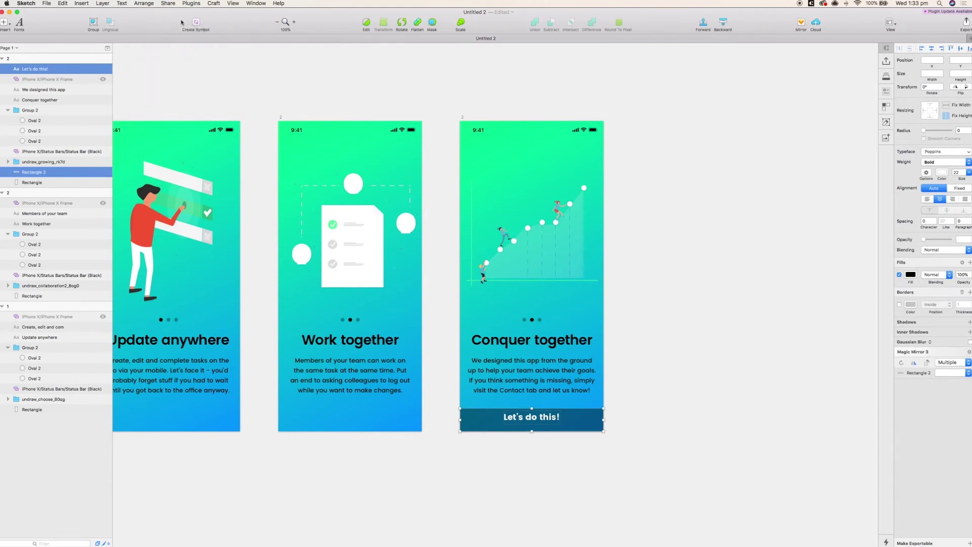
pyautogui.click(143, 3)
pyautogui.click(225, 108)
pyautogui.keyDown('shift'); pyautogui.click(583, 426); pyautogui.keyUp('shift')
pyautogui.press('Up')
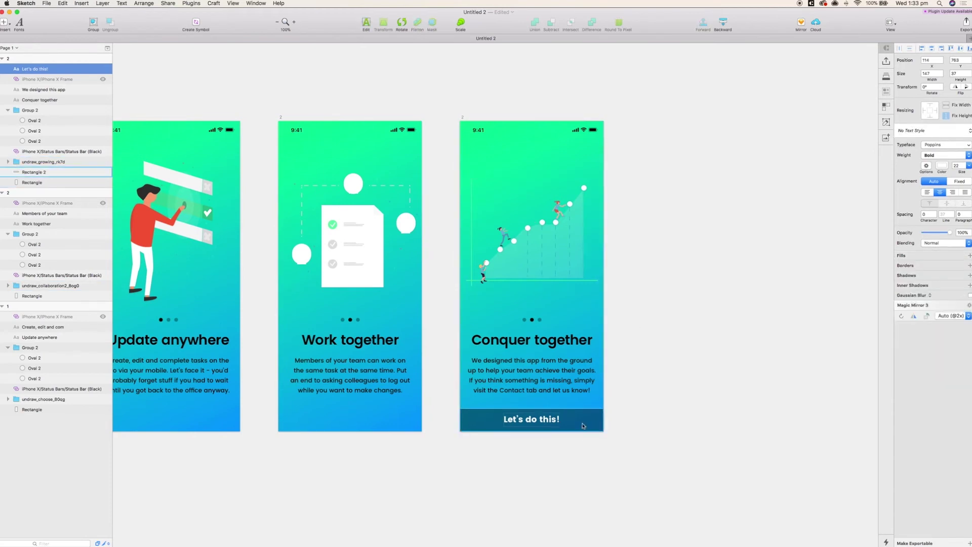
# Step: Group the "Let's do this!" label with the dark bar behind it
pyautogui.keyDown('shift'); pyautogui.click(583, 425); pyautogui.keyUp('shift')
pyautogui.press('super+g')
pyautogui.click(694, 395)
pyautogui.moveTo(694, 397); pyautogui.dragTo(771, 395)
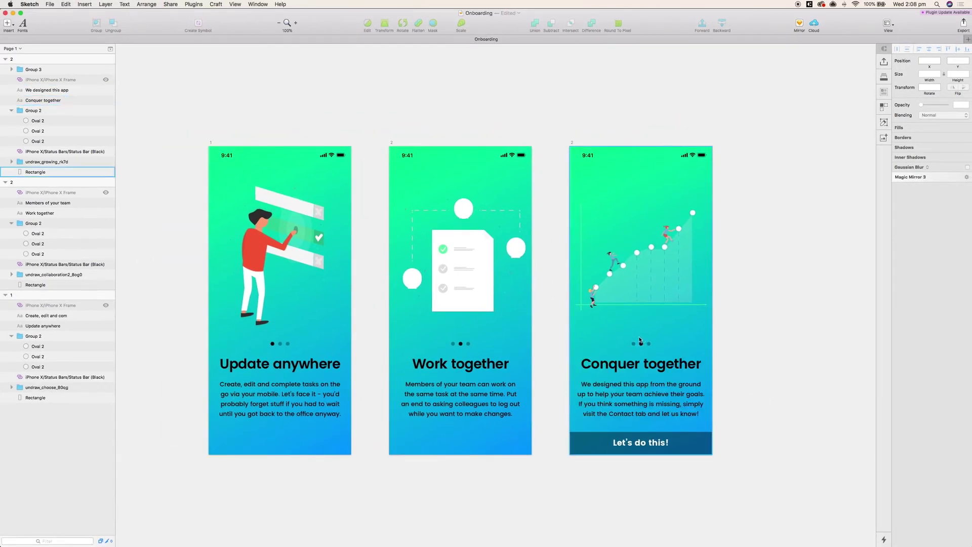
# Step: On the third artboard, set the last pagination dot to 100% opacity and the middle dot to 30%
pyautogui.click(641, 344)
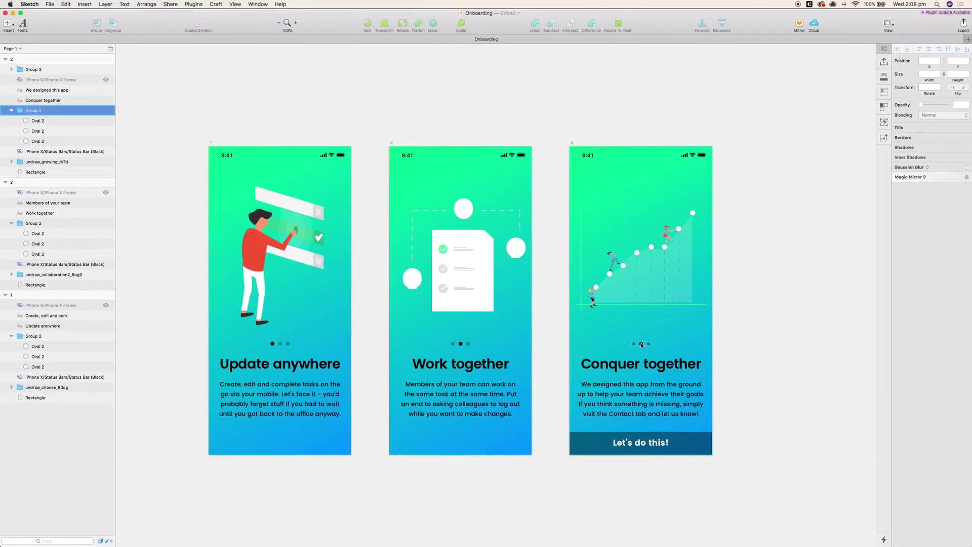
pyautogui.click(647, 344)
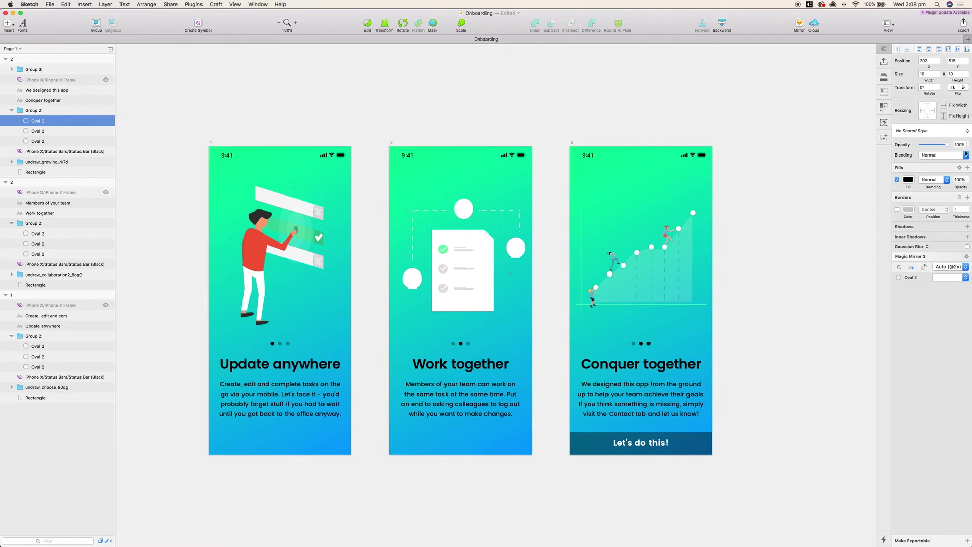
pyautogui.click(640, 344)
pyautogui.click(955, 143)
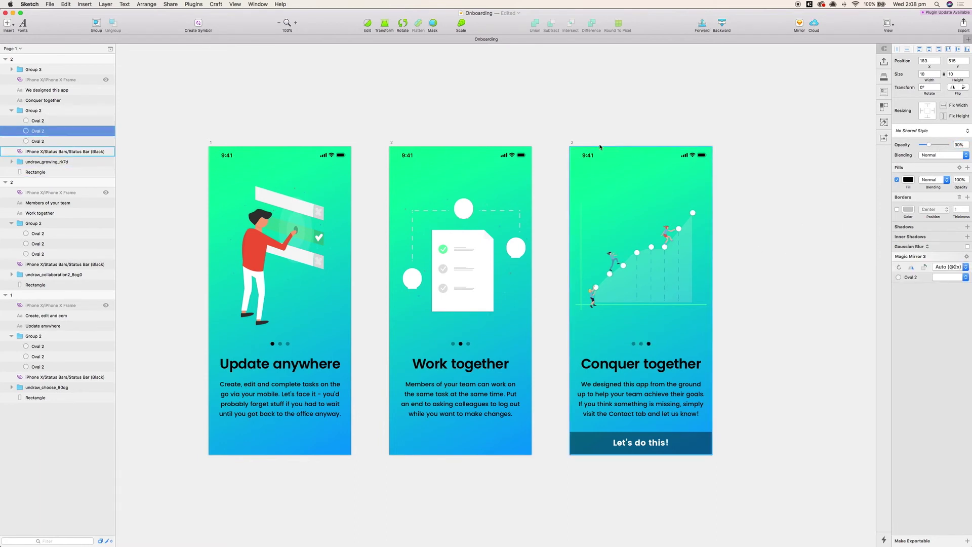
# Step: Rename the "Conquer together" artboard as 3
pyautogui.click(588, 126)
pyautogui.click(565, 140)
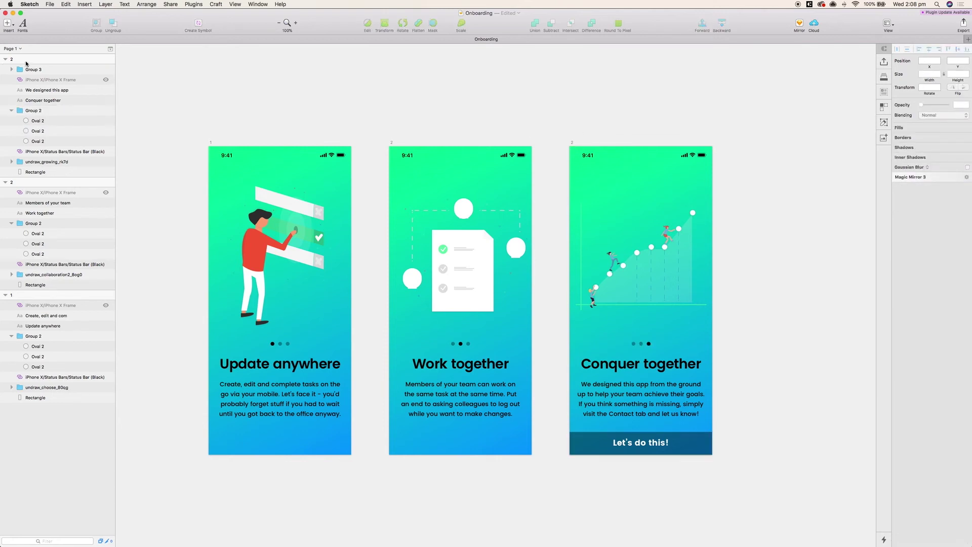
pyautogui.click(26, 62)
pyautogui.doubleClick(34, 59)
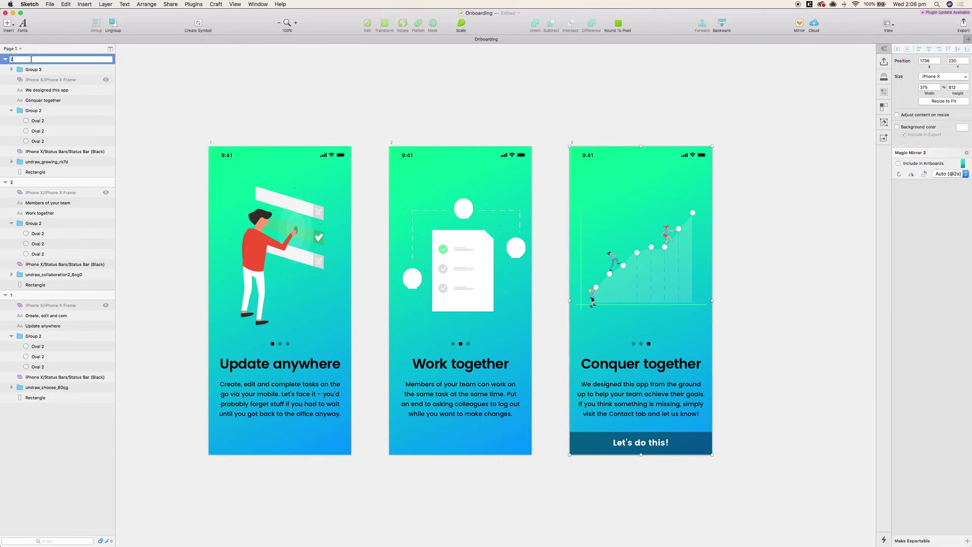
pyautogui.write('3')
pyautogui.press('Return')
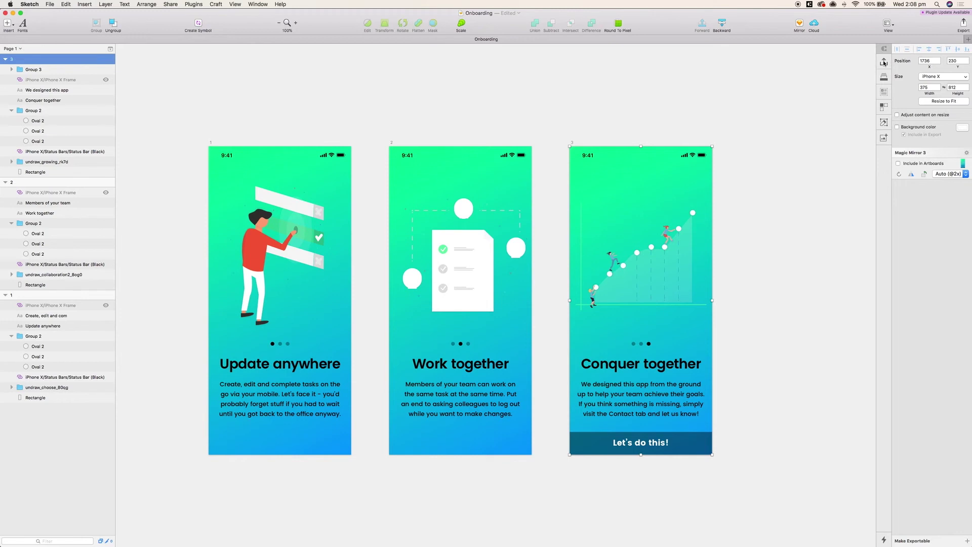
# Step: Sync all artboards on the active page to the Onboarding prototype in InVision, saving the file for the sync
pyautogui.click(883, 62)
pyautogui.click(842, 141)
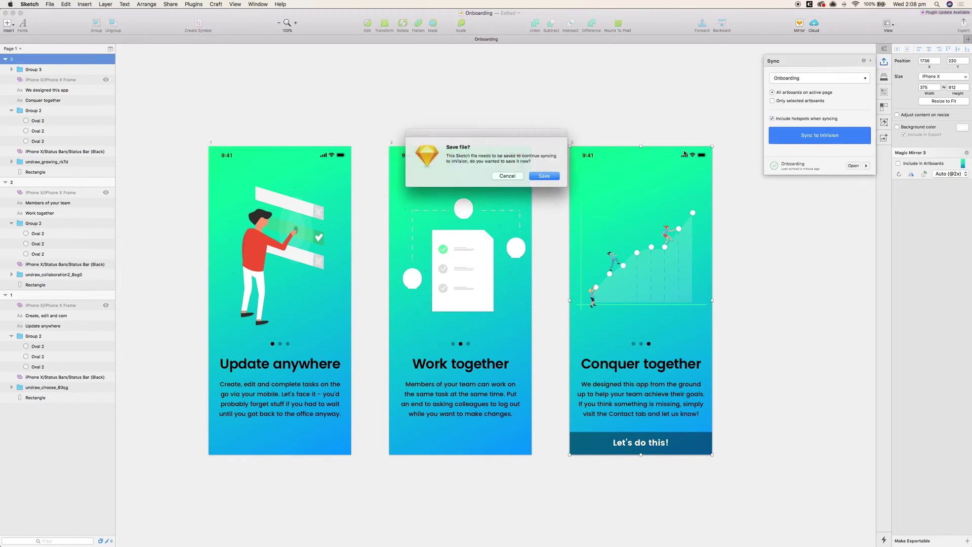
pyautogui.click(546, 176)
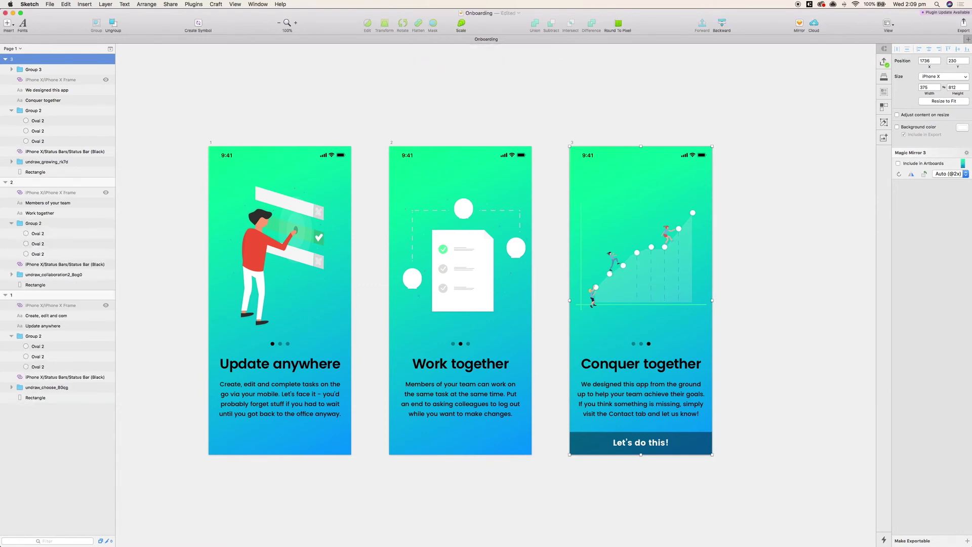
# Step: Switch to the InVision Onboarding project in Chrome and reorder the screens as 1, 2, 3
pyautogui.click(494, 532)
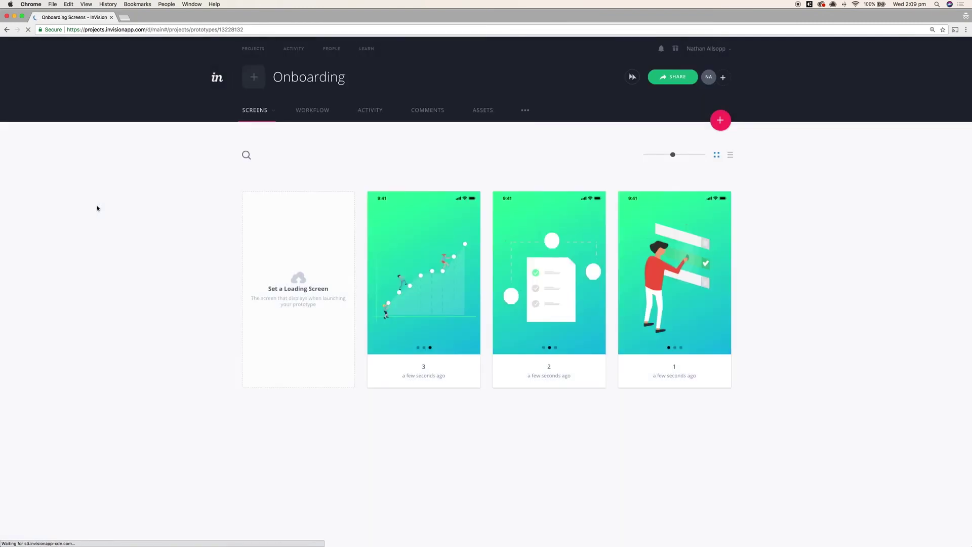
pyautogui.moveTo(676, 251); pyautogui.dragTo(564, 286)
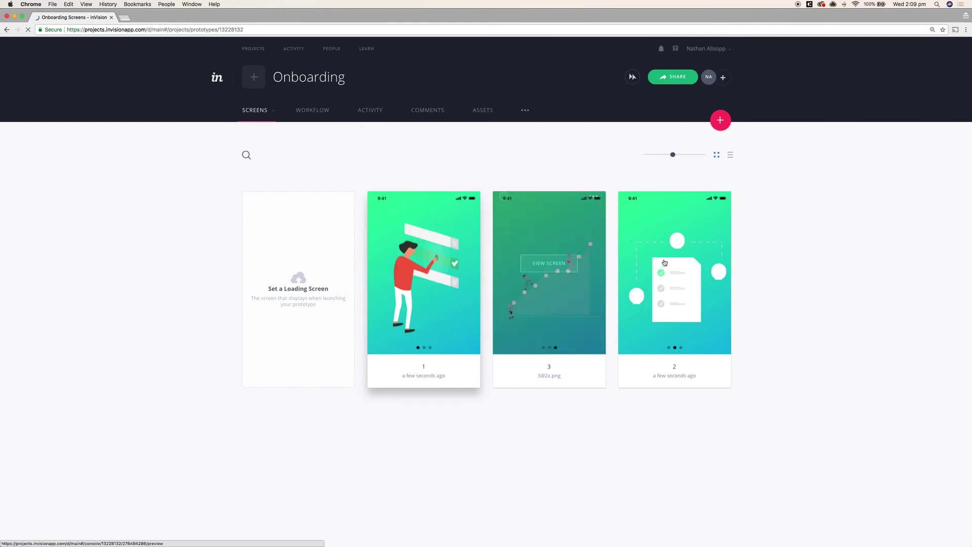
pyautogui.moveTo(624, 251); pyautogui.dragTo(515, 247)
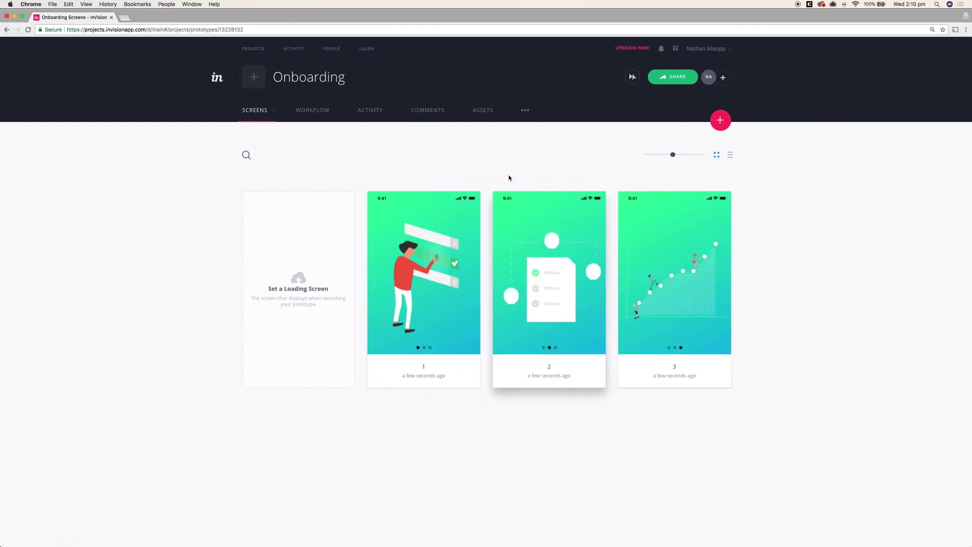
# Step: Open screen 1 in Build Mode and draw a hotspot covering nearly the whole screen
pyautogui.click(424, 269)
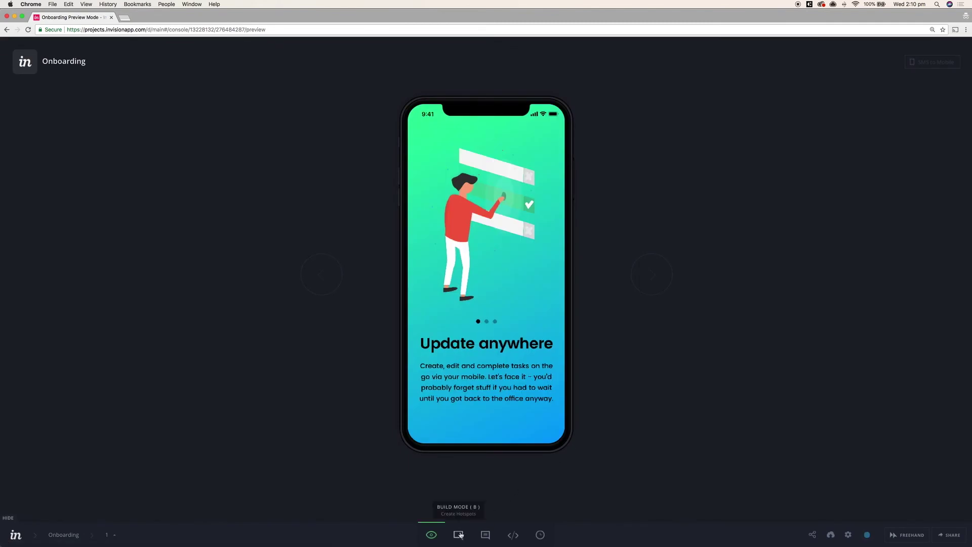
pyautogui.press('b')
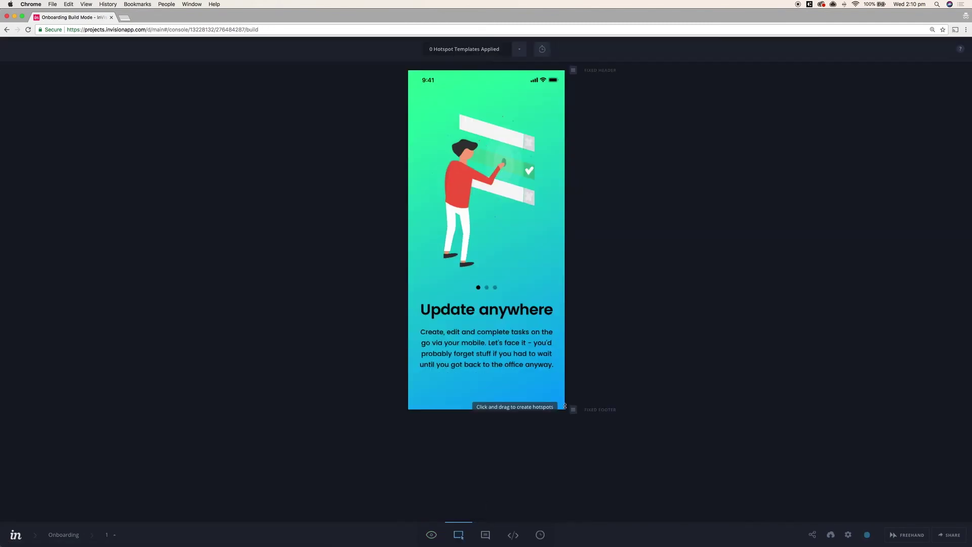
pyautogui.moveTo(561, 407); pyautogui.dragTo(296, 2)
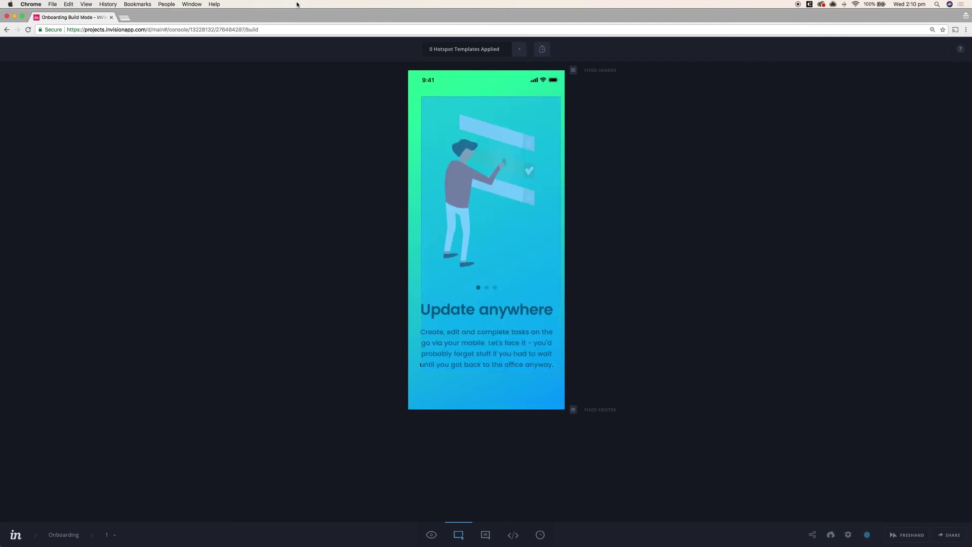
pyautogui.moveTo(392, 68); pyautogui.dragTo(409, 70)
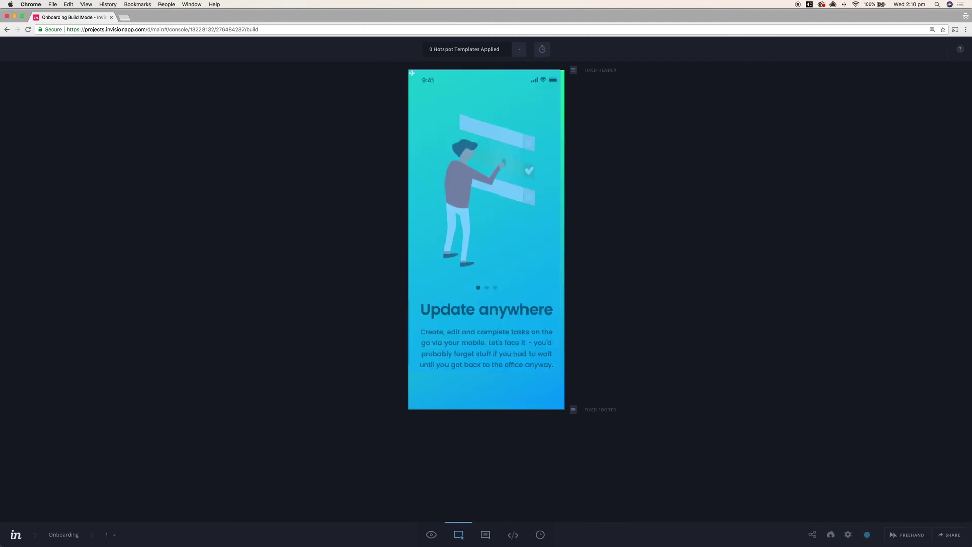
# Step: Link the hotspot on screen 1 to Next Screen in Series with a Push Left transition, save it and test it in preview
pyautogui.click(618, 241)
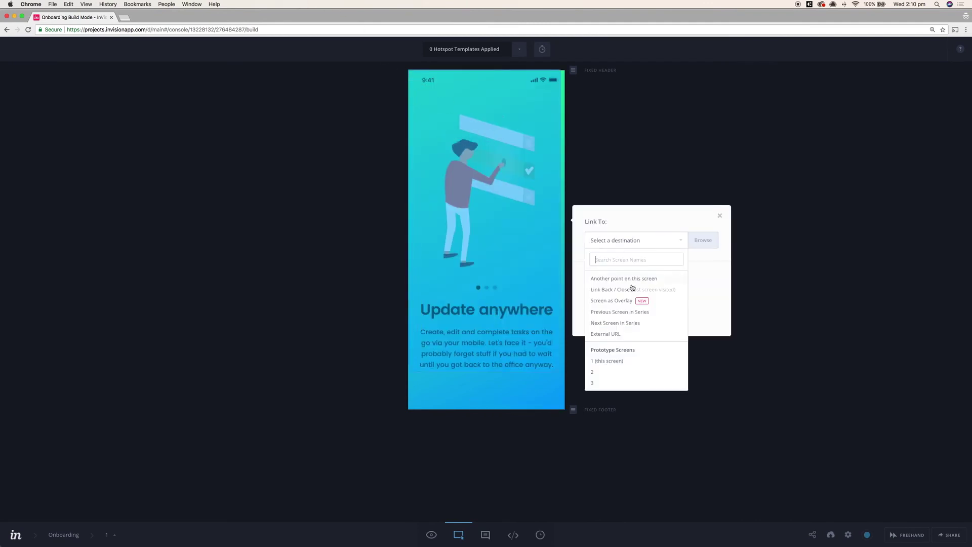
pyautogui.click(615, 321)
pyautogui.click(681, 276)
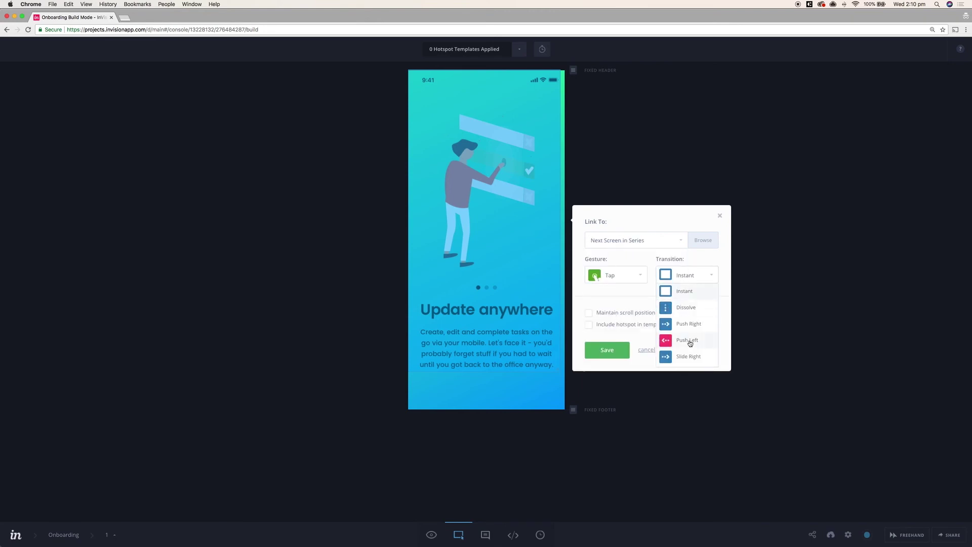
pyautogui.click(689, 341)
pyautogui.click(616, 337)
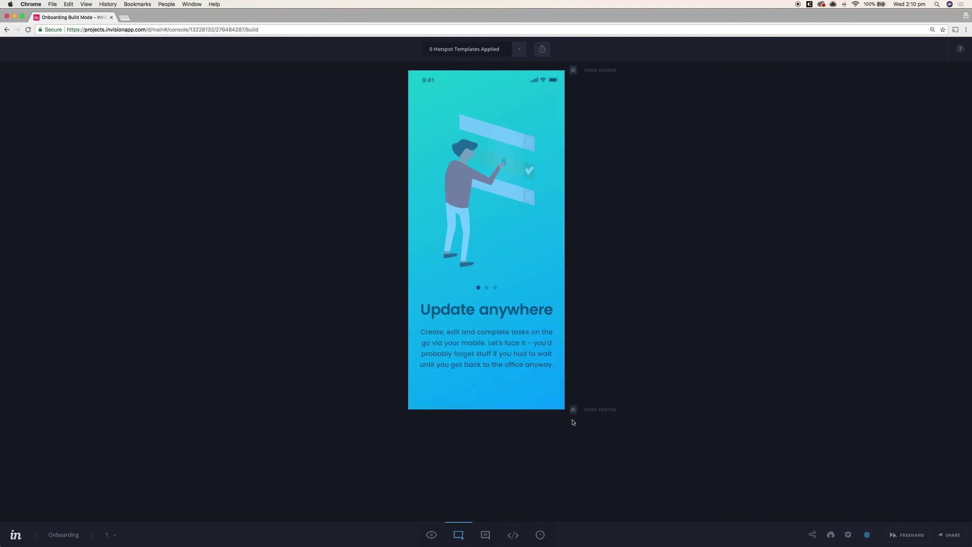
pyautogui.click(431, 534)
pyautogui.click(515, 299)
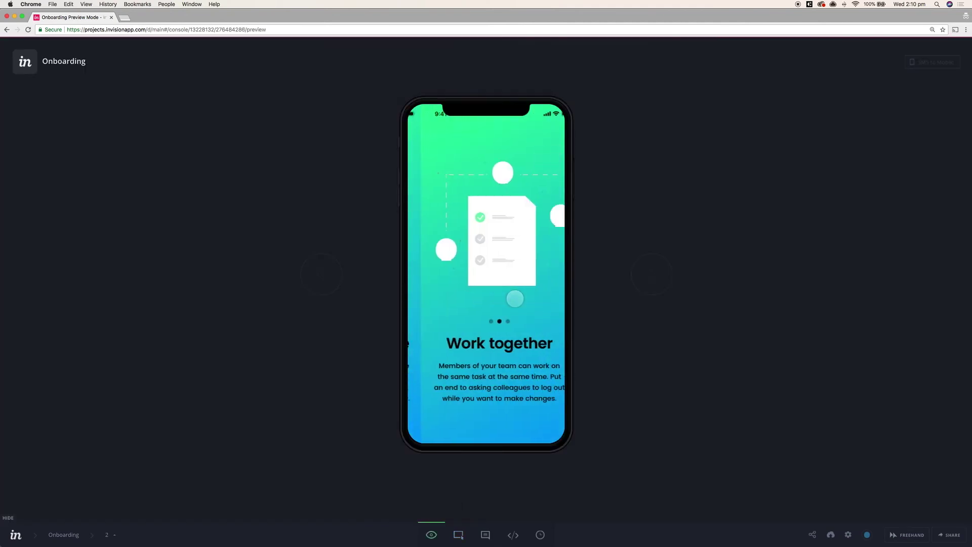
# Step: Return to Build Mode and draw a hotspot over the right half of screen 2
pyautogui.click(459, 534)
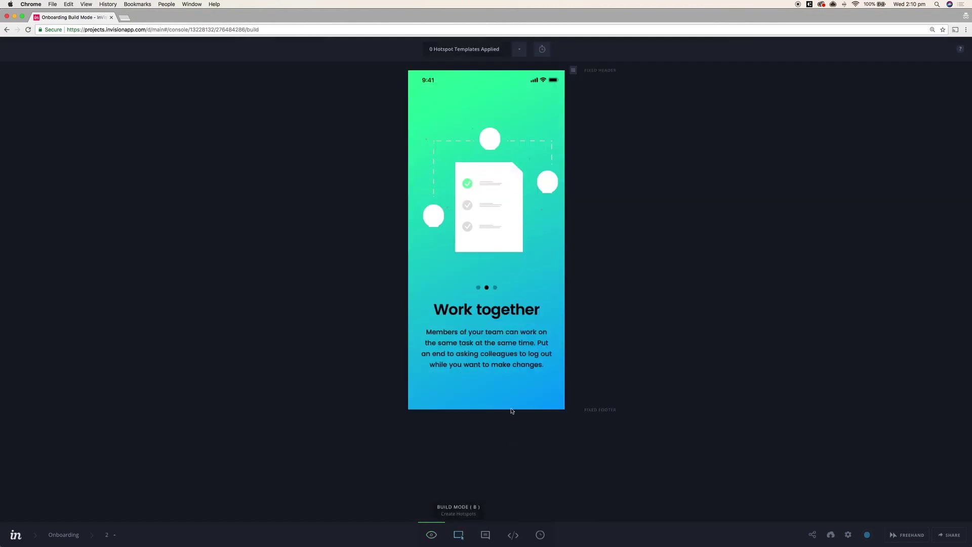
pyautogui.moveTo(479, 70); pyautogui.dragTo(613, 457)
pyautogui.moveTo(561, 413); pyautogui.dragTo(561, 380)
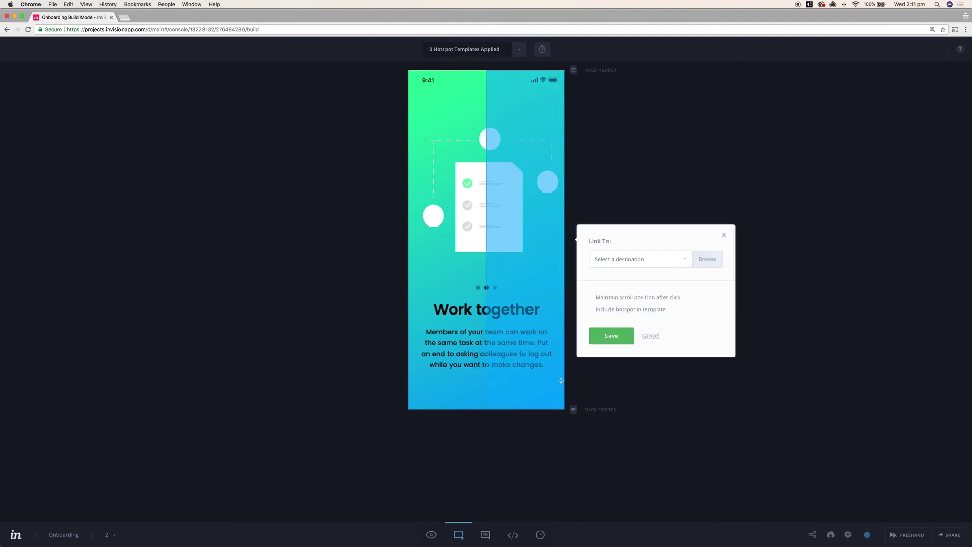
# Step: Link the right-half hotspot to Next Screen in Series with a Push Left transition
pyautogui.click(628, 267)
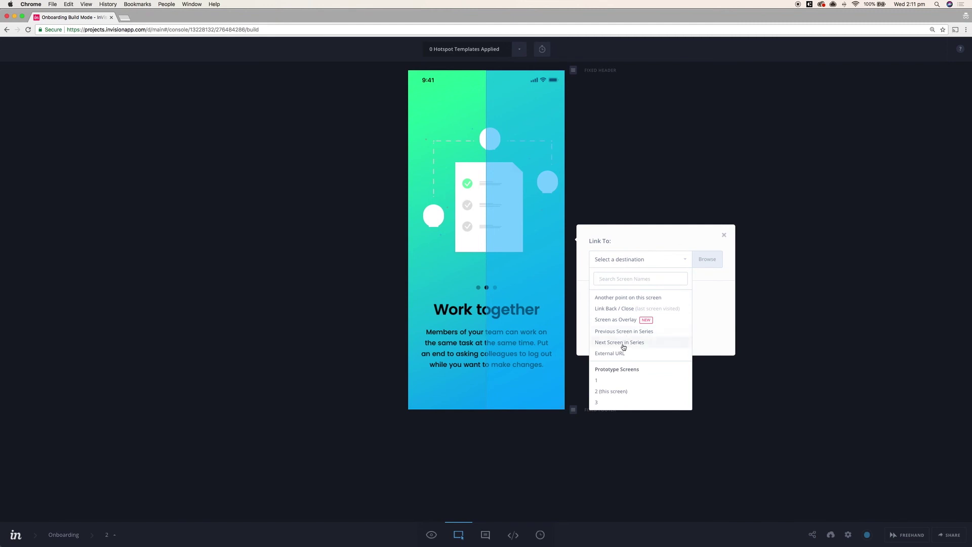
pyautogui.click(623, 346)
pyautogui.click(686, 295)
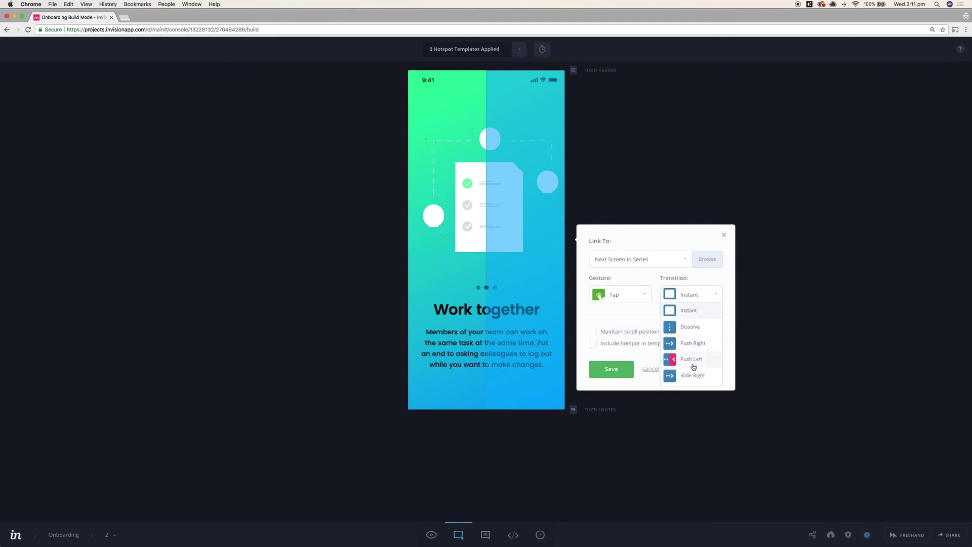
pyautogui.click(694, 365)
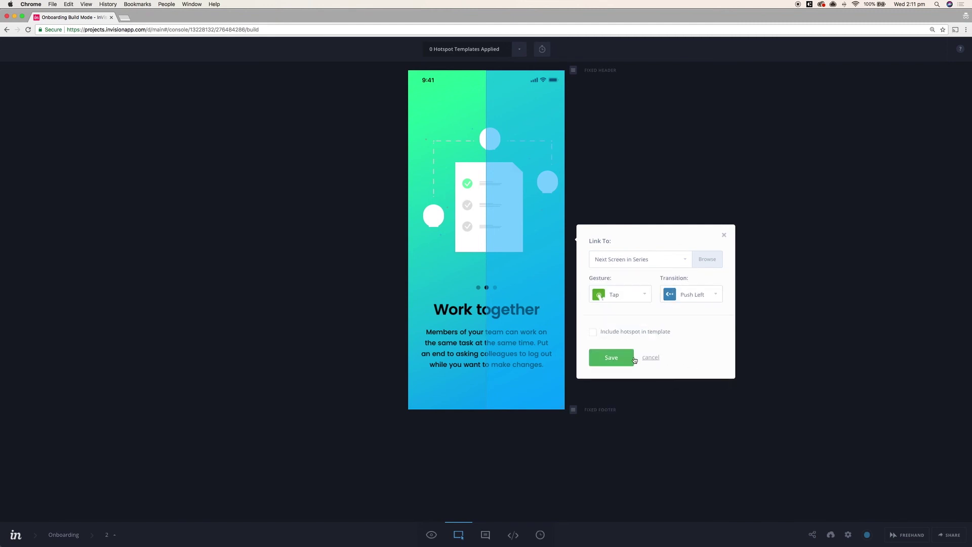
# Step: Include the right-half hotspot in a new template named Onboarding1 and save the hotspot
pyautogui.click(594, 332)
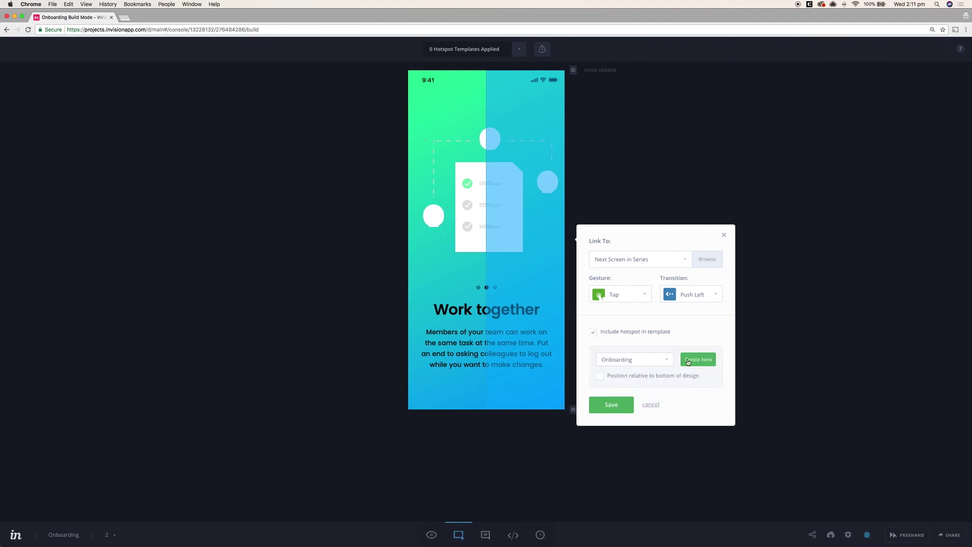
pyautogui.click(688, 361)
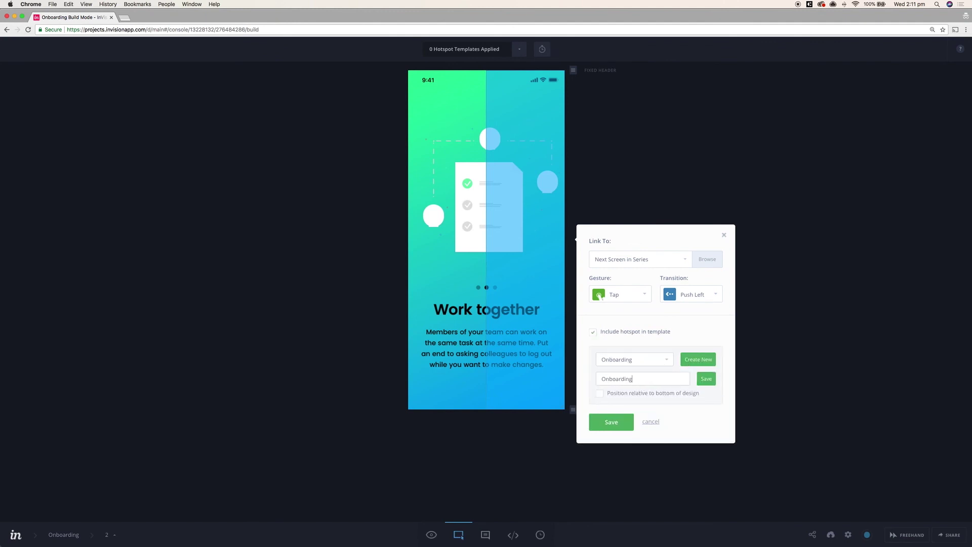
pyautogui.click(705, 379)
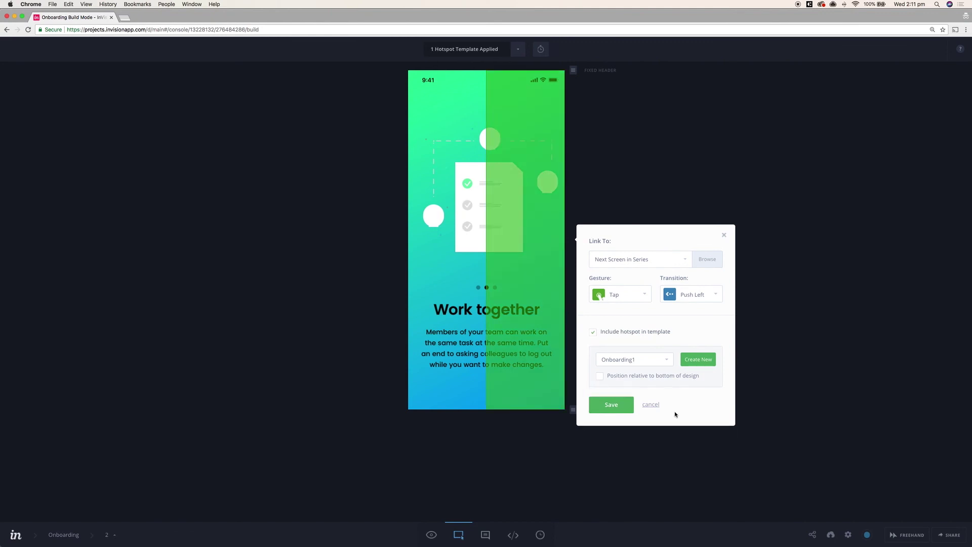
pyautogui.click(611, 405)
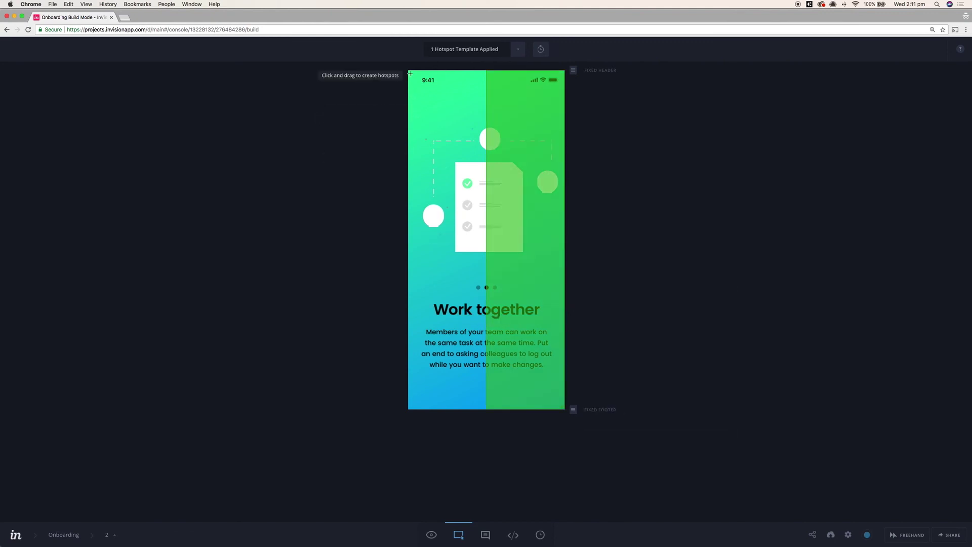
# Step: Save a hotspot over the left half of screen 2 in the Onboarding1 template, linked to Previous Screen in Series with a Push Right transition
pyautogui.moveTo(409, 72); pyautogui.dragTo(451, 293)
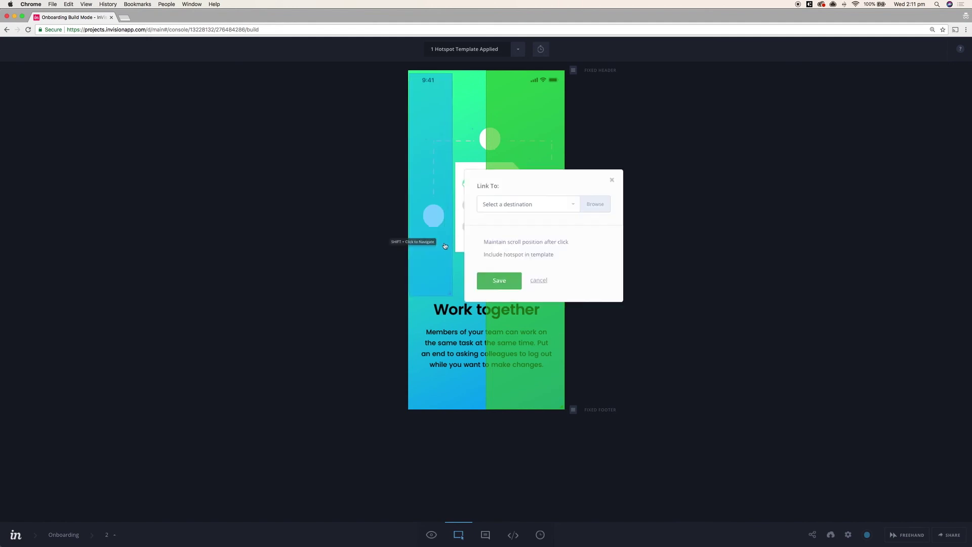
pyautogui.moveTo(449, 291); pyautogui.dragTo(485, 414)
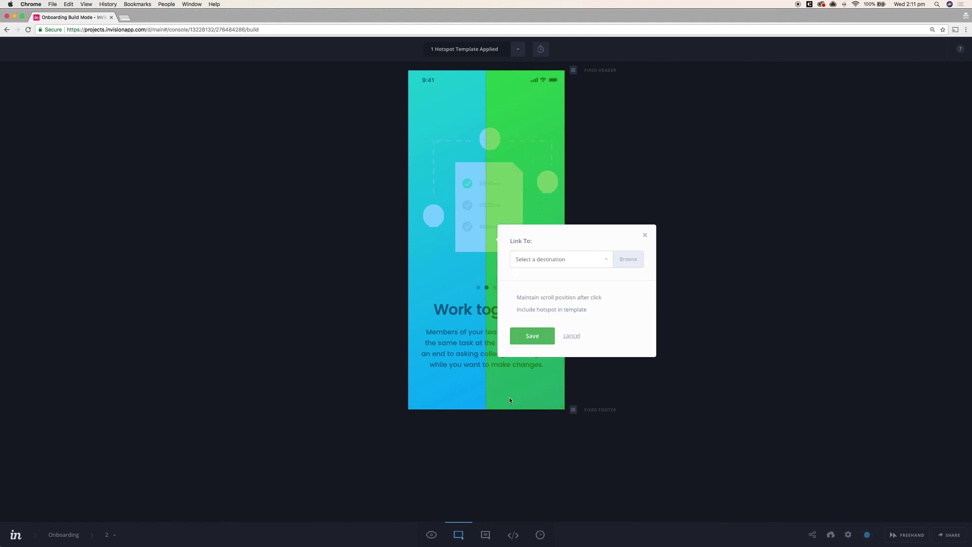
pyautogui.click(558, 259)
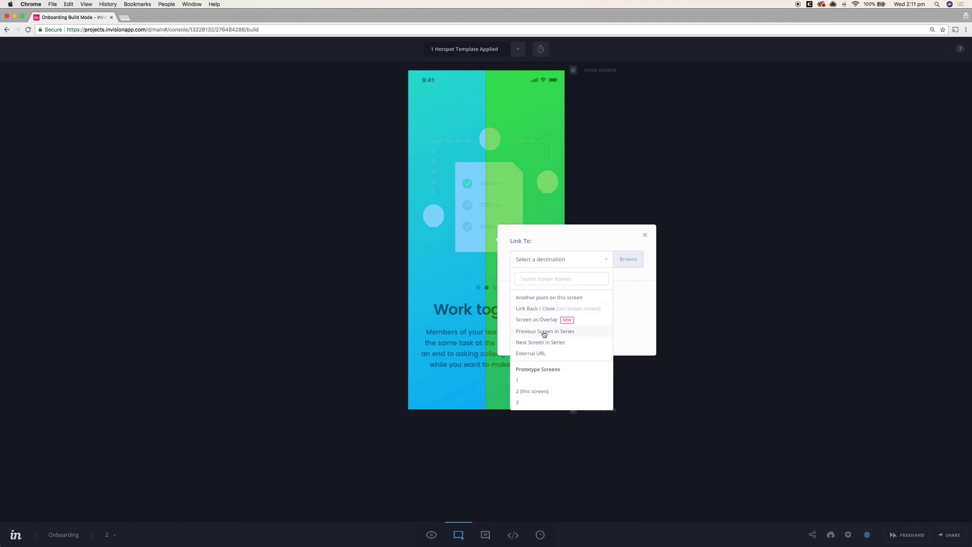
pyautogui.click(544, 331)
pyautogui.click(617, 298)
pyautogui.click(612, 347)
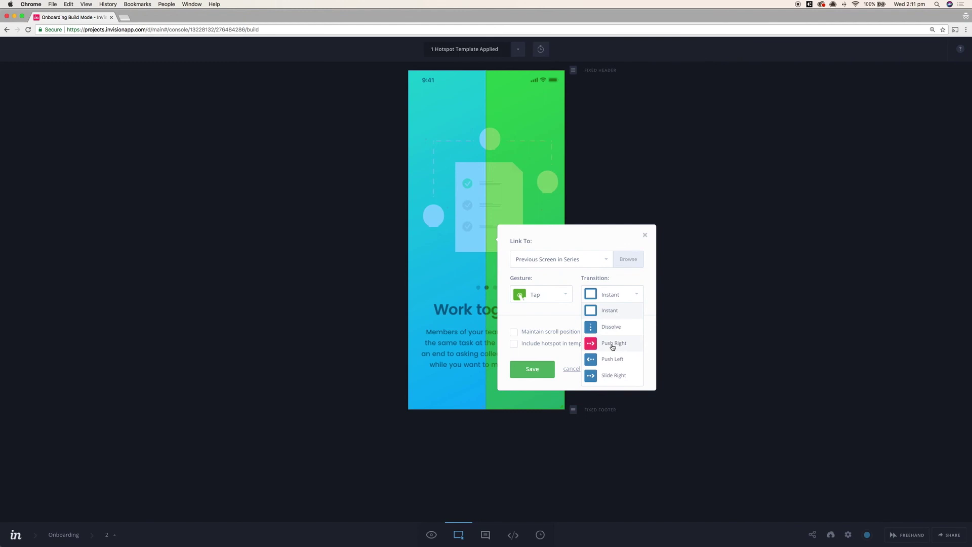
pyautogui.click(513, 332)
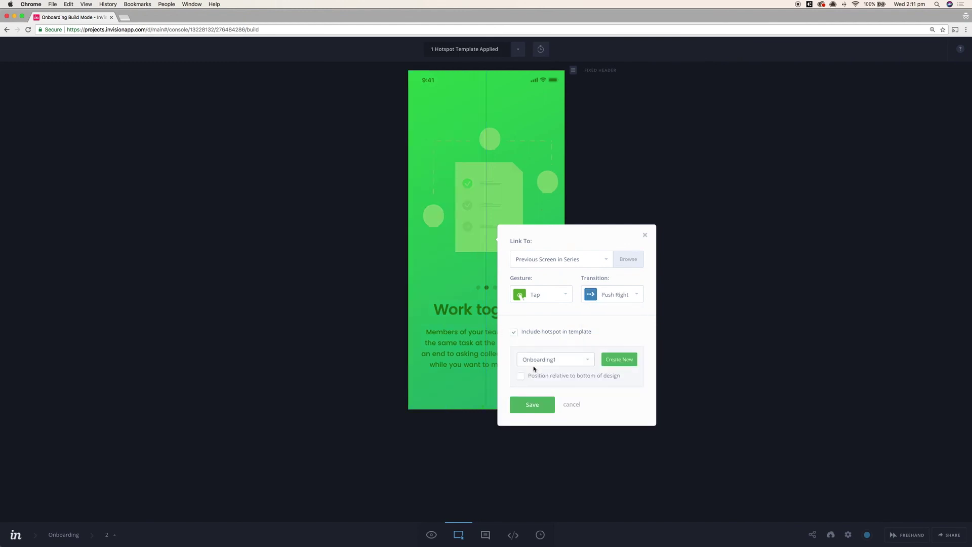
pyautogui.click(539, 406)
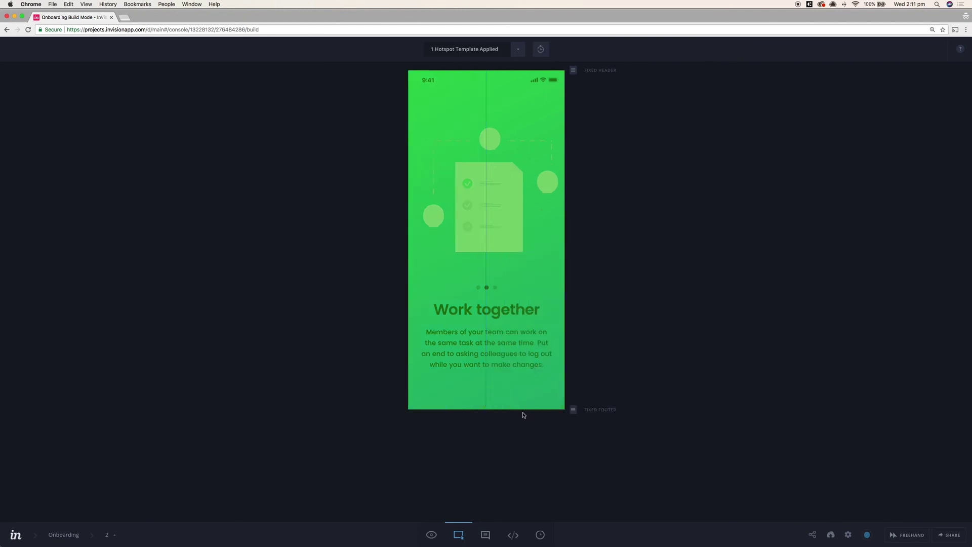
# Step: Advance to screen 3 through the preview, return to Build Mode and apply the Onboarding1 template to screen 3
pyautogui.click(441, 536)
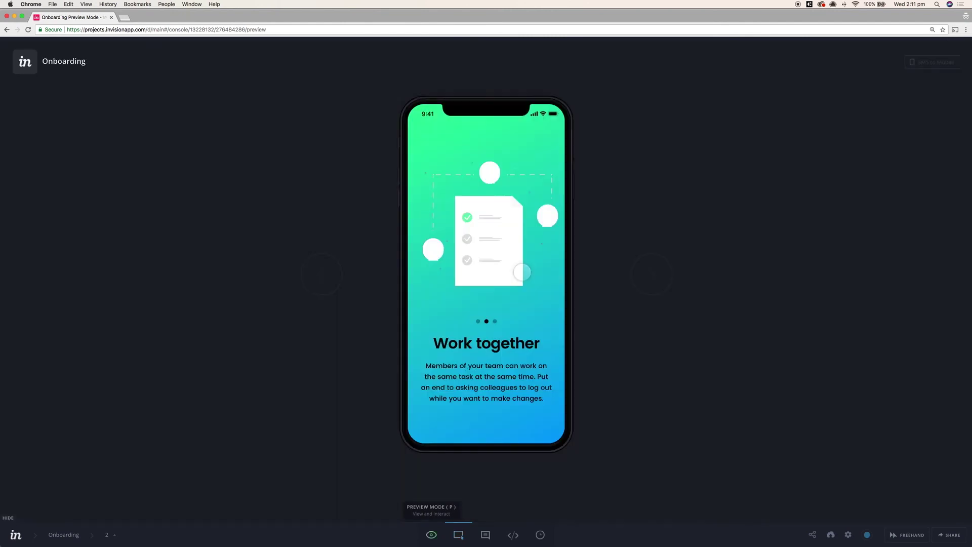
pyautogui.click(522, 272)
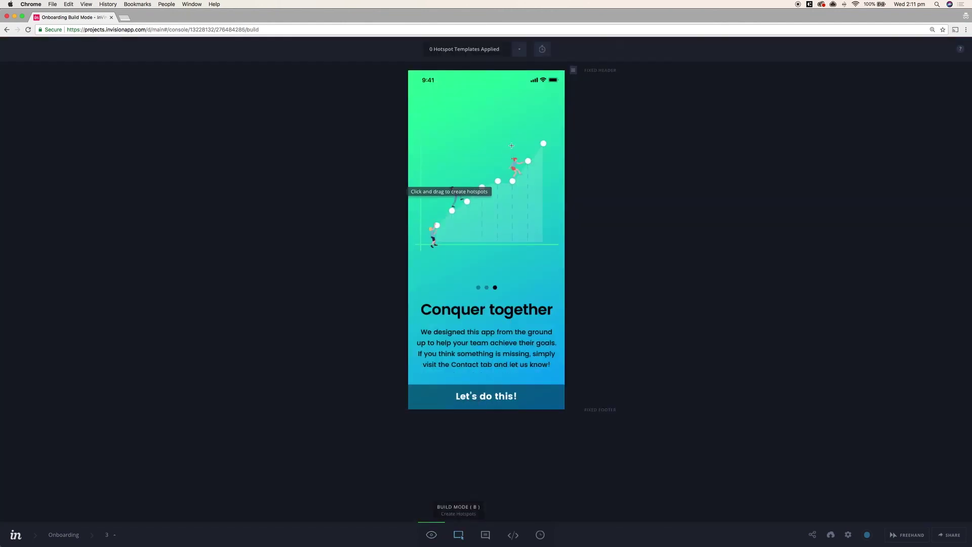
pyautogui.click(519, 49)
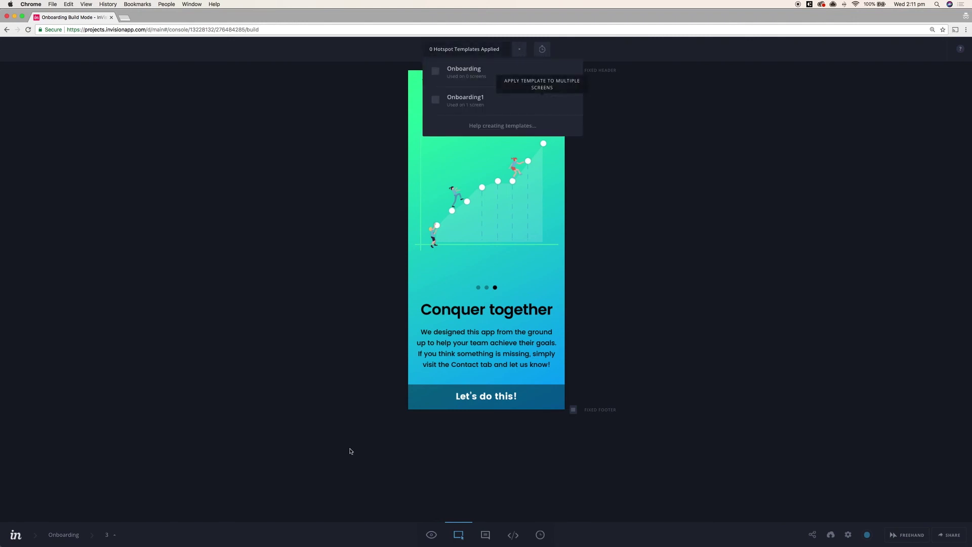
pyautogui.click(276, 472)
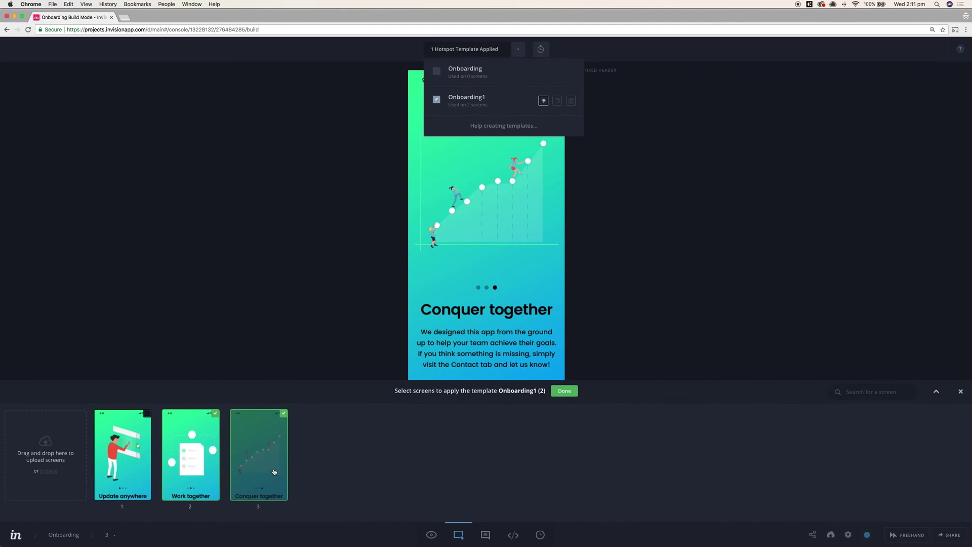
pyautogui.click(564, 391)
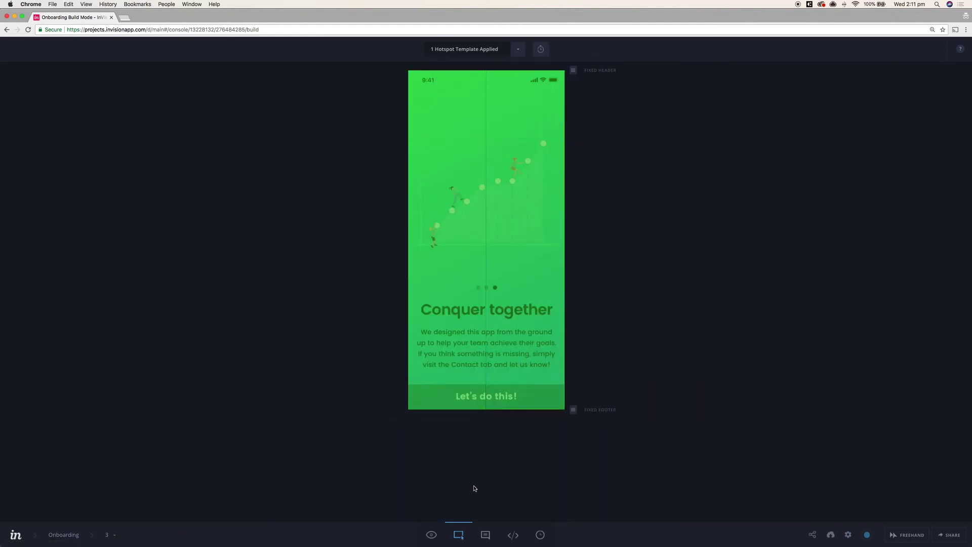
# Step: Preview the prototype and test the left-half and right-half hotspots by moving back and forth through the three onboarding screens
pyautogui.press('p')
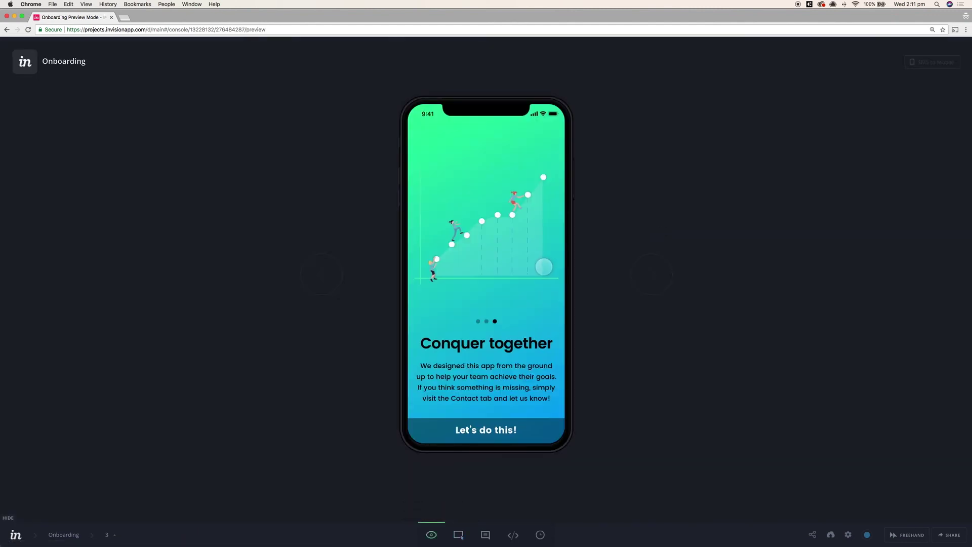
pyautogui.click(543, 266)
pyautogui.click(543, 267)
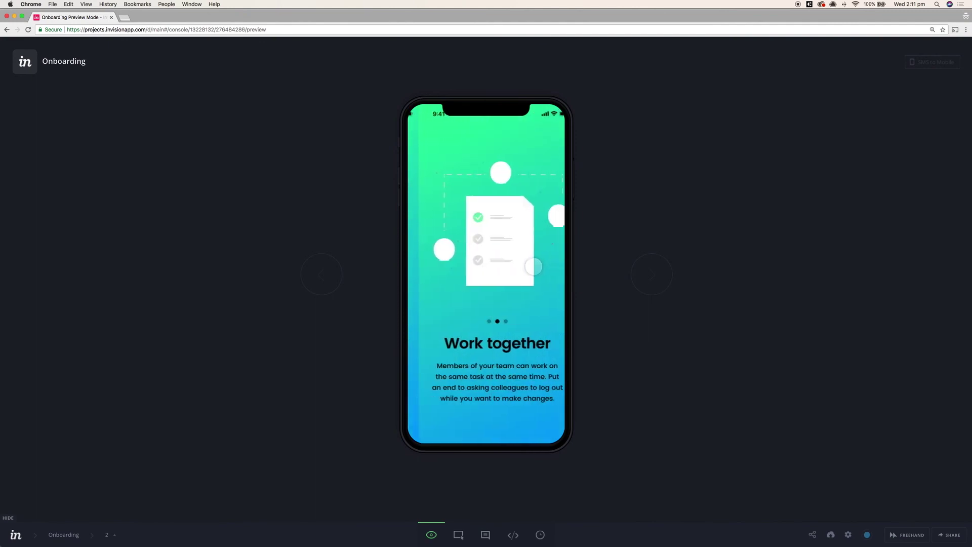
pyautogui.click(440, 259)
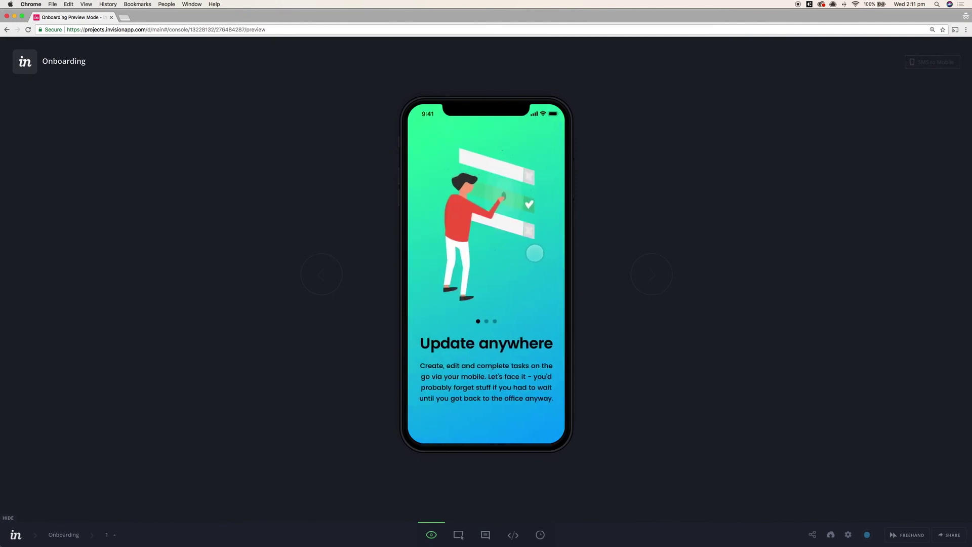
pyautogui.click(534, 253)
pyautogui.click(534, 253)
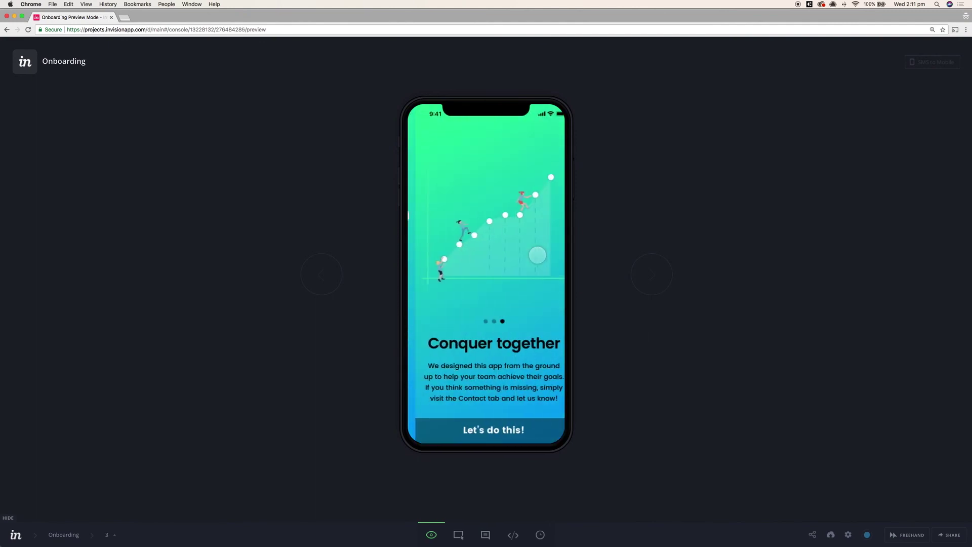
pyautogui.click(448, 260)
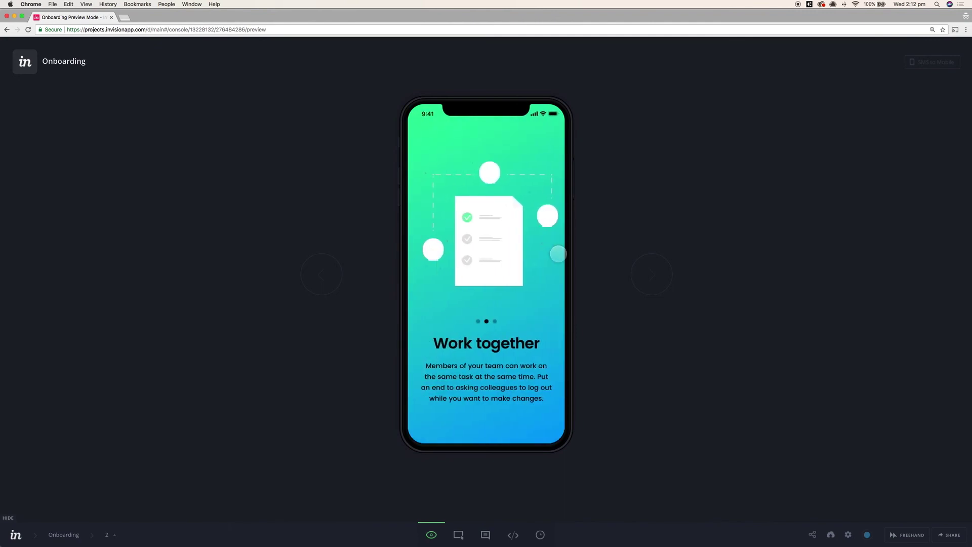
pyautogui.click(553, 253)
pyautogui.click(551, 255)
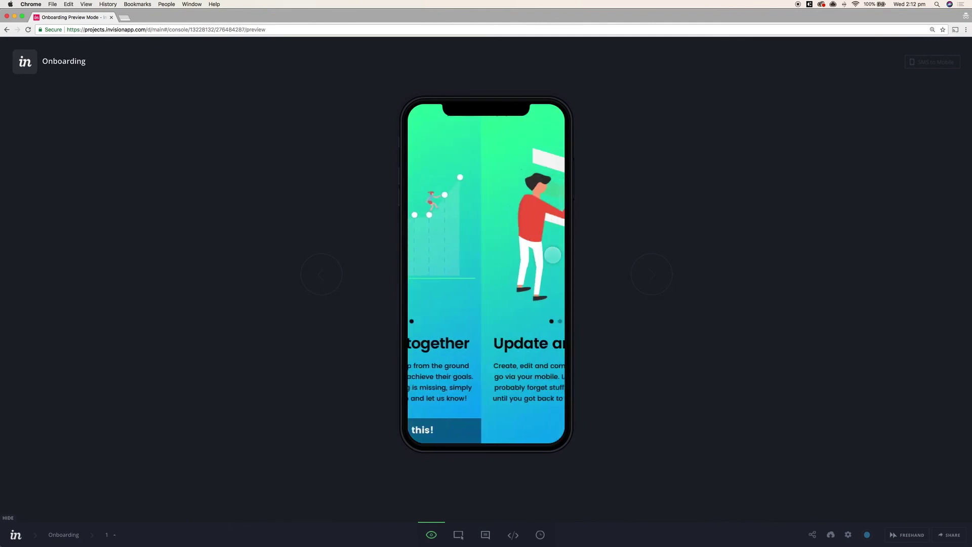